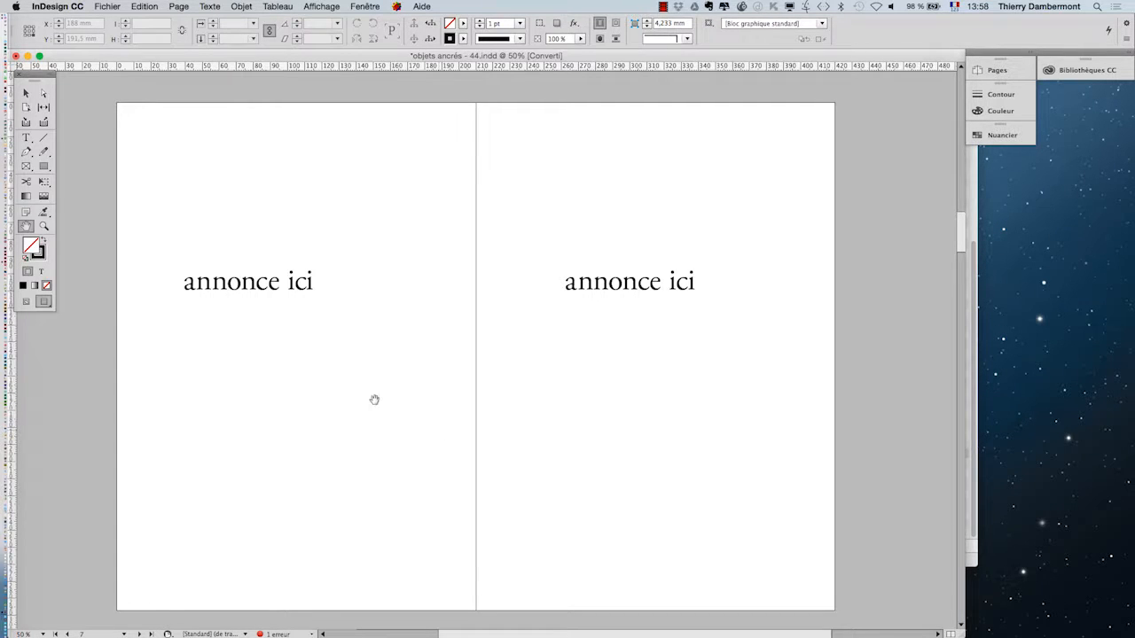
- Switch to Firefox and search Google for vintage car "public domain"
mouse_move(25, 549)
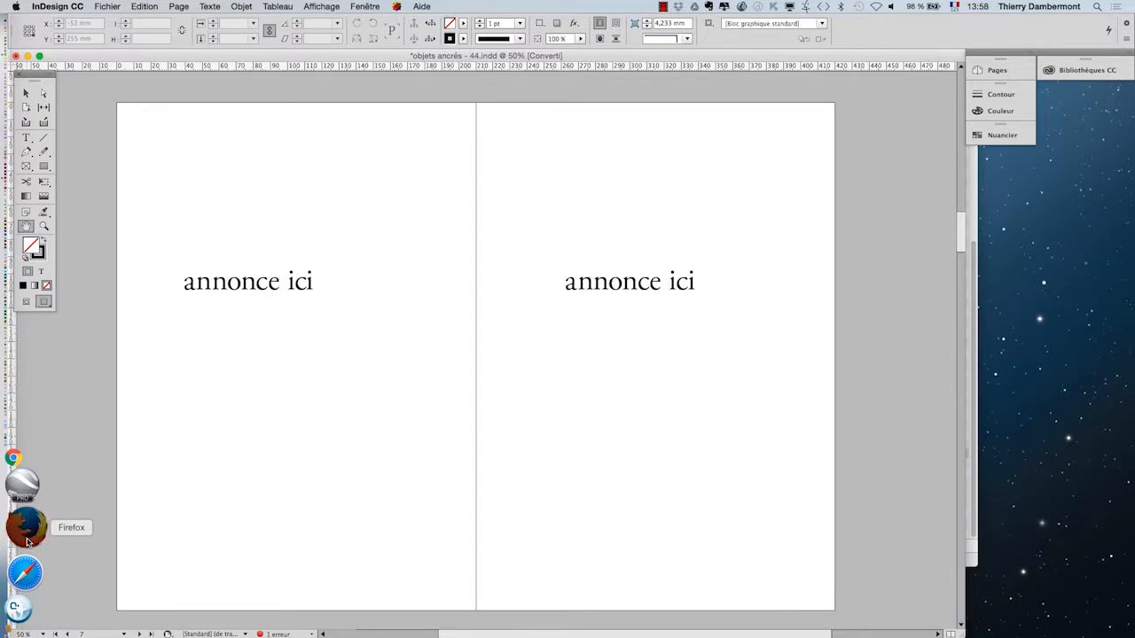
click(26, 538)
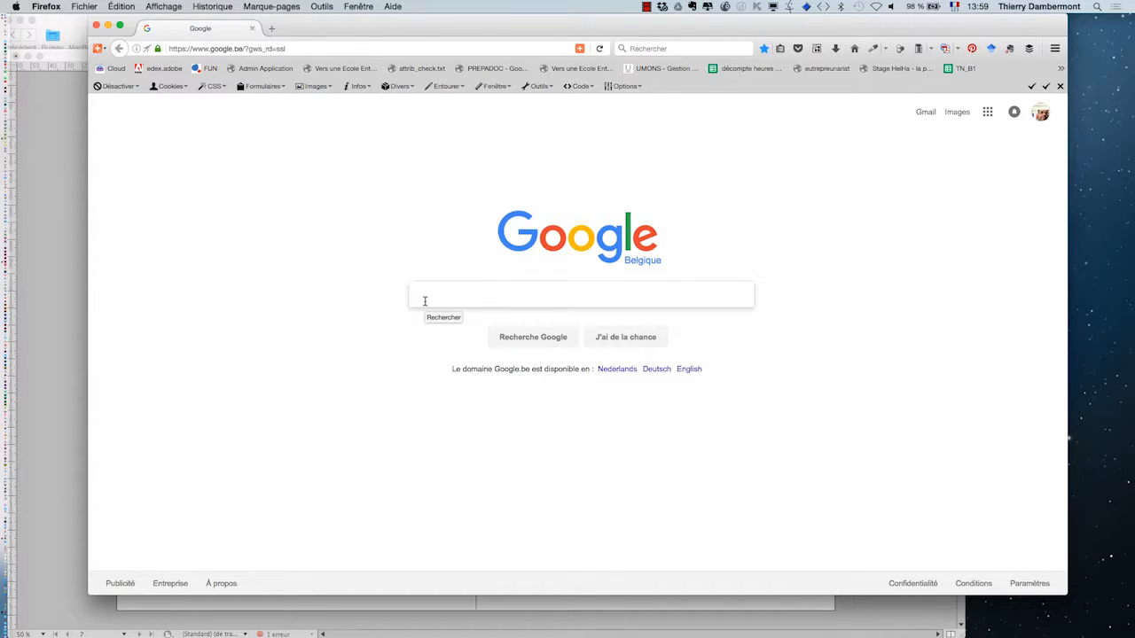
text(vintage car )
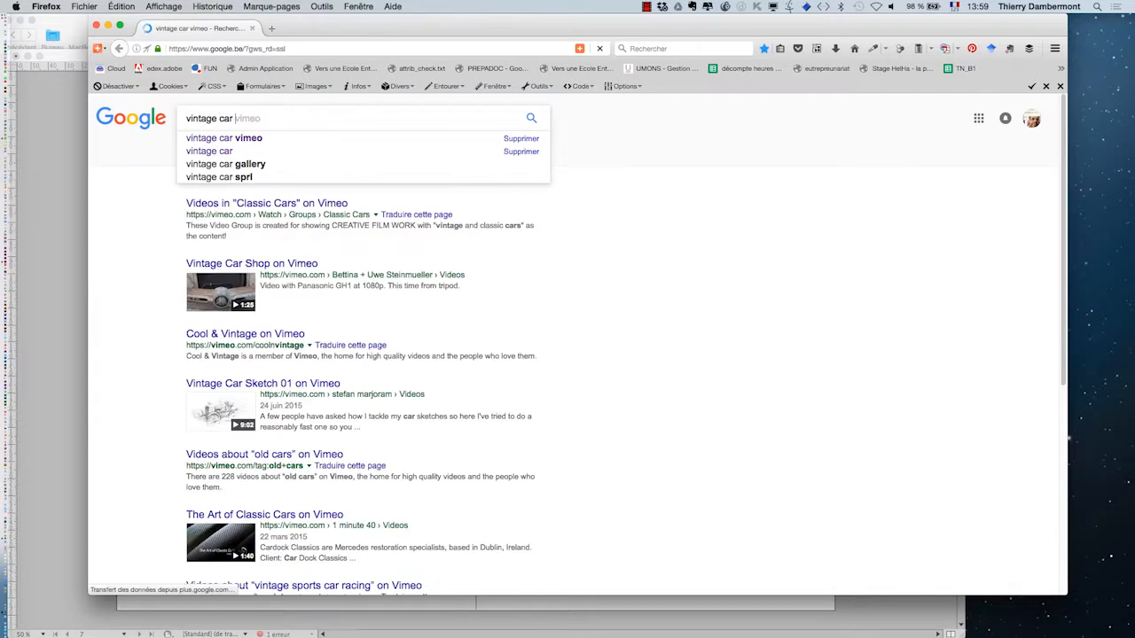
text("public do)
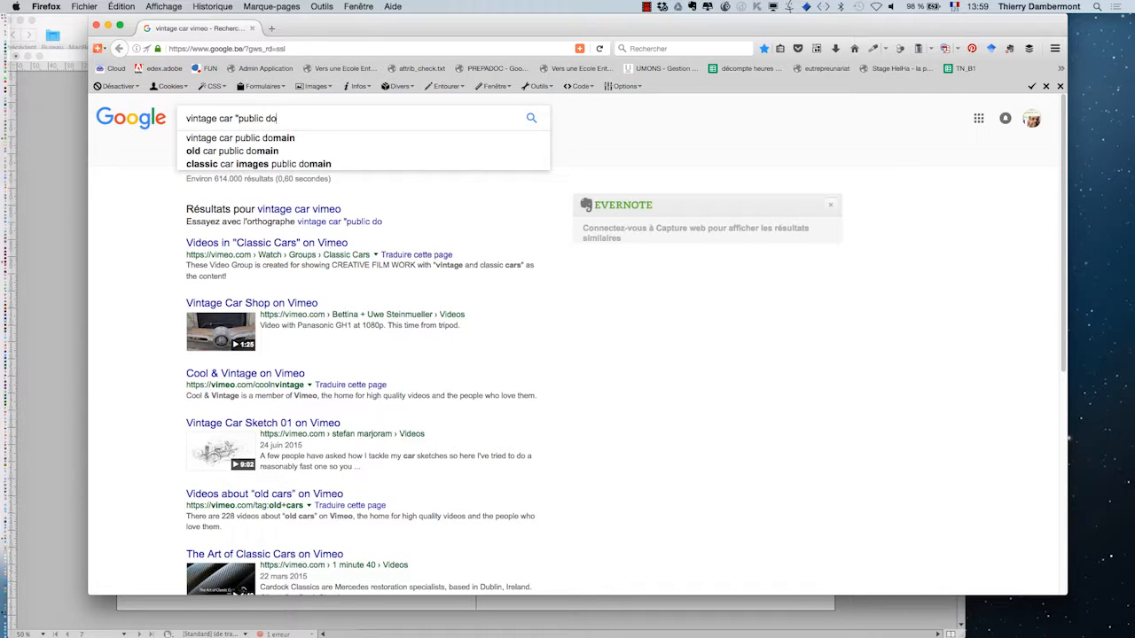
key(Down)
key(Return)
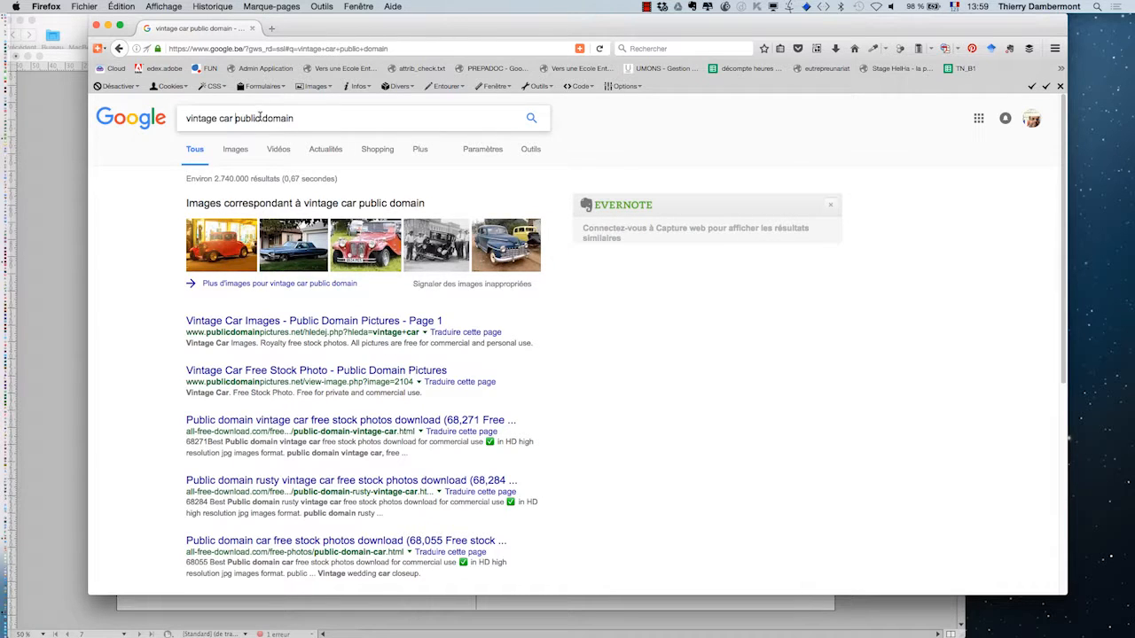
text(")
click(332, 119)
text(")
key(Return)
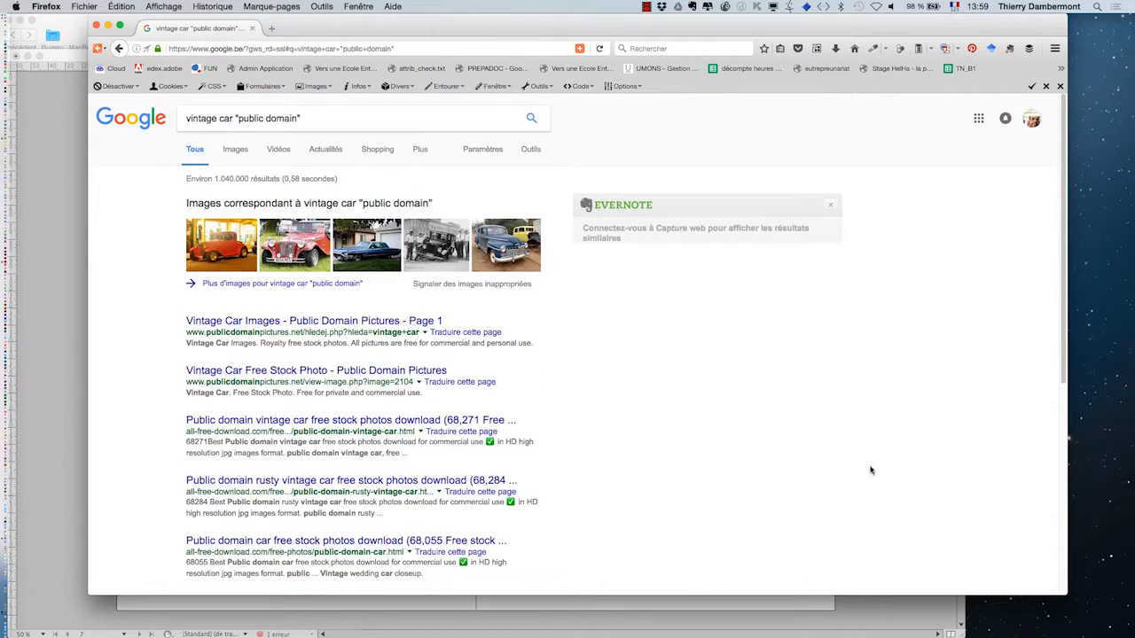
- Open the blue vintage car photo at full size and save it as vintage-car-01.jpg in the folder les objets ancrés dans InDesign (jour 4)
super+click(507, 242)
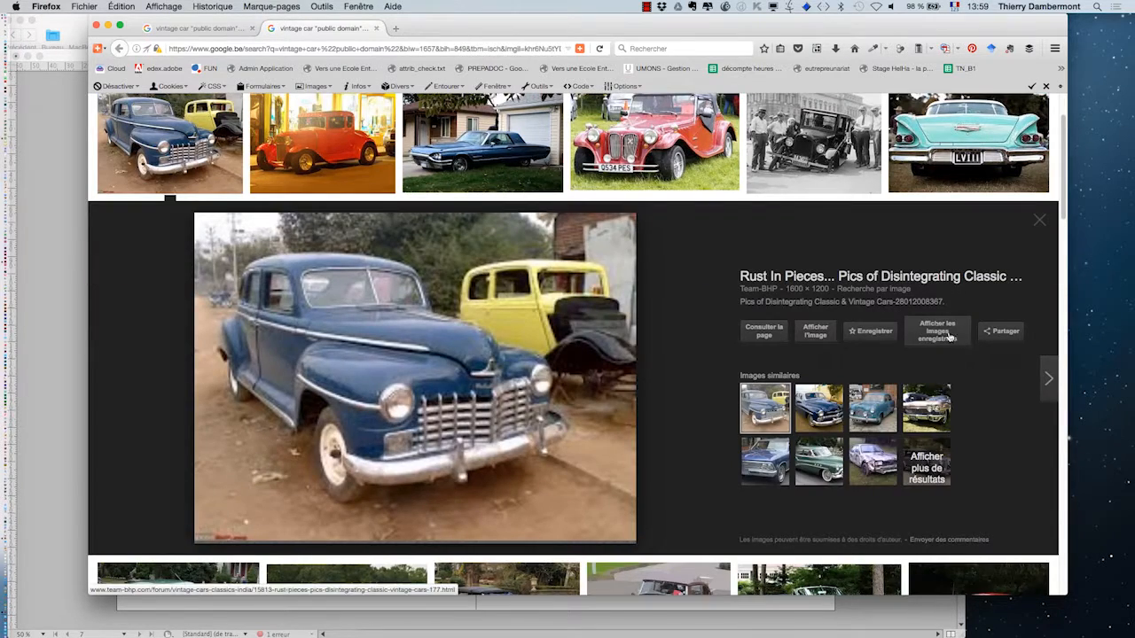
click(815, 331)
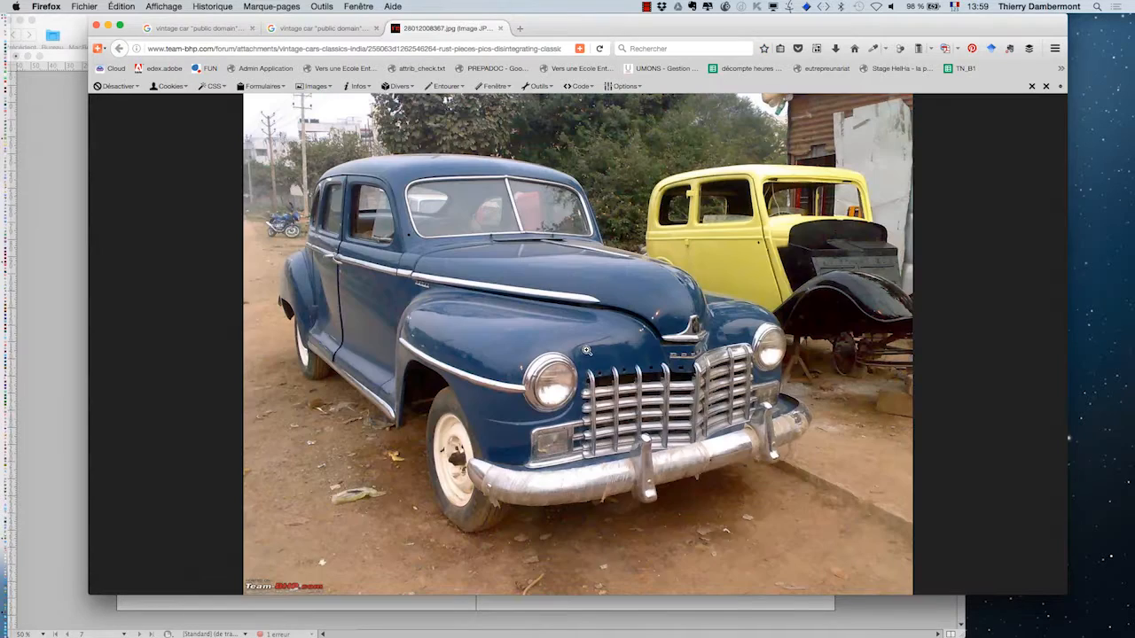
right_click(586, 351)
click(621, 383)
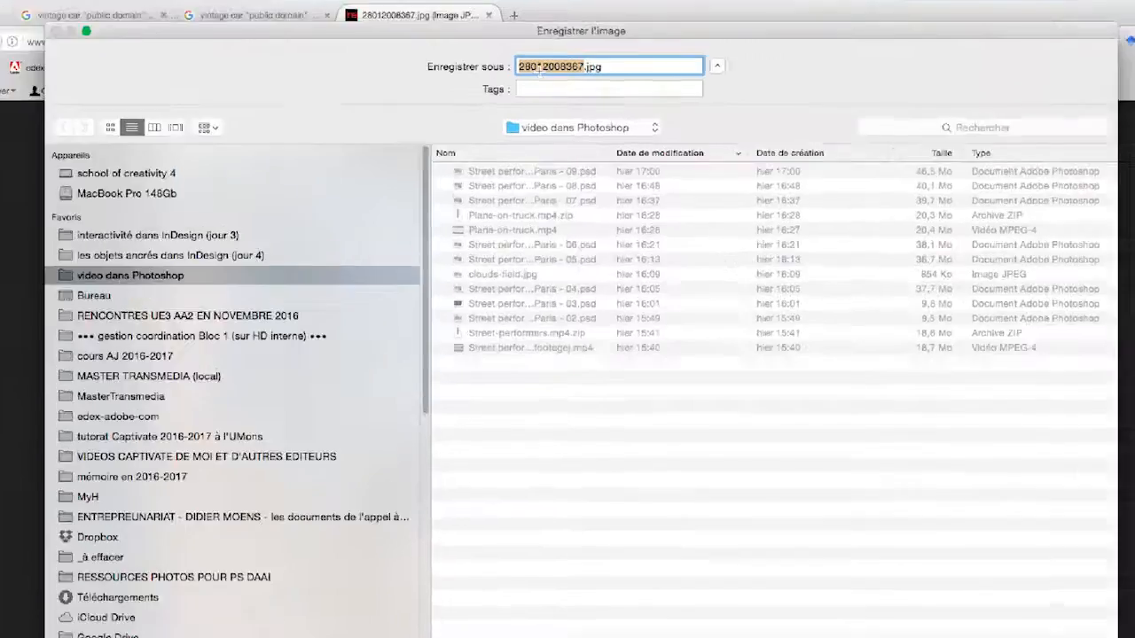
text(vintage)
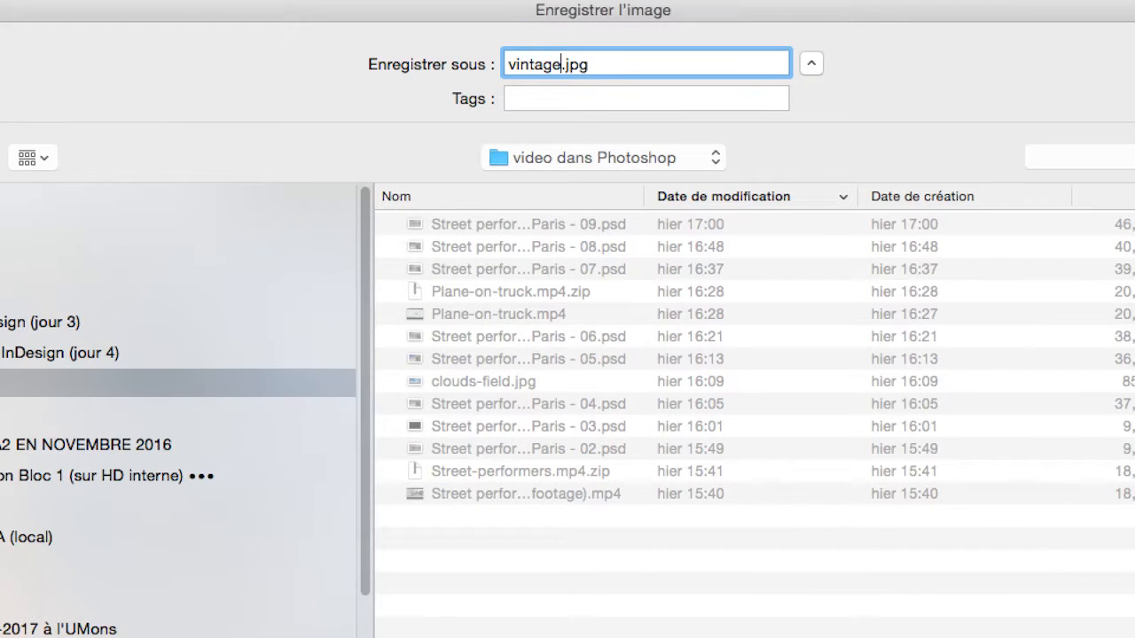
text(-car-01)
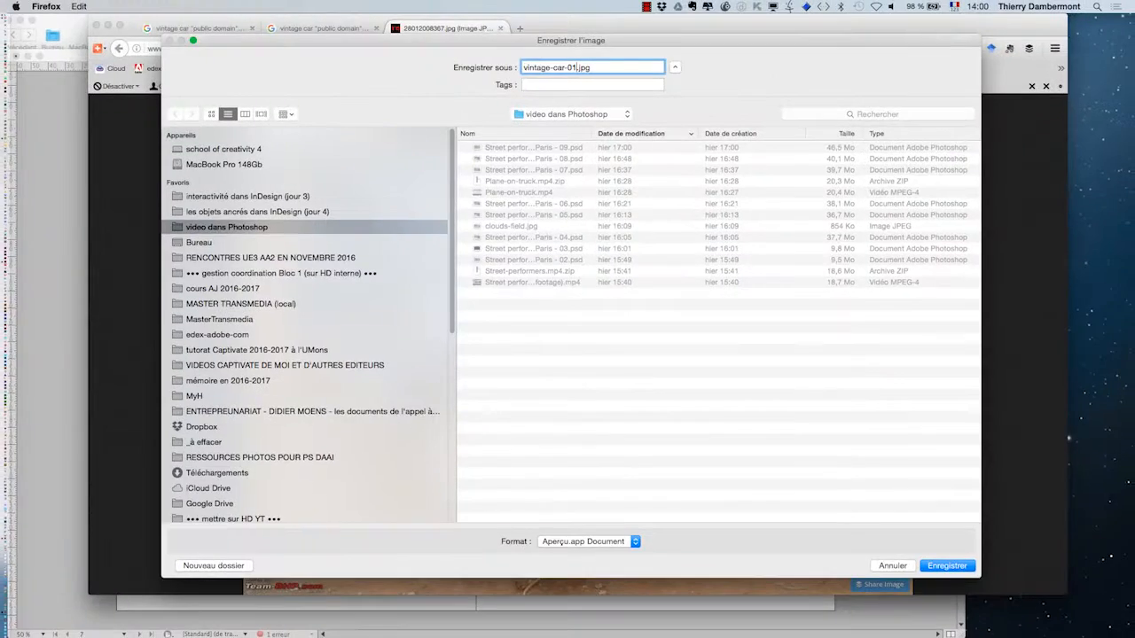
click(228, 212)
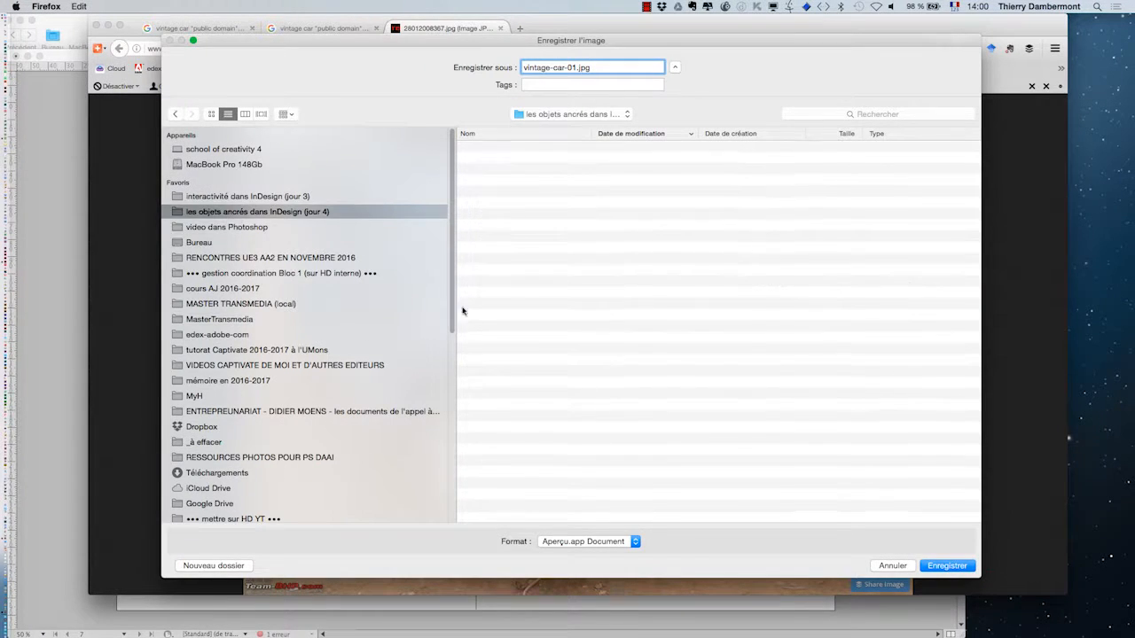
click(947, 565)
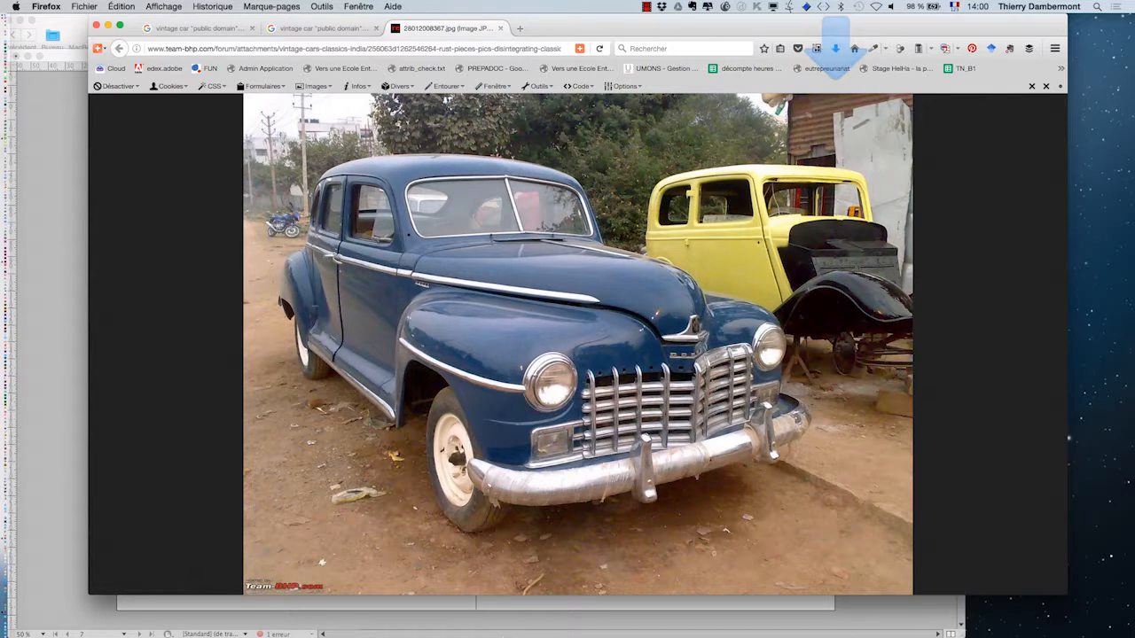
- Switch to Photoshop and close the Montage panel to free the workspace
key(super+Tab)
key(super+Tab)
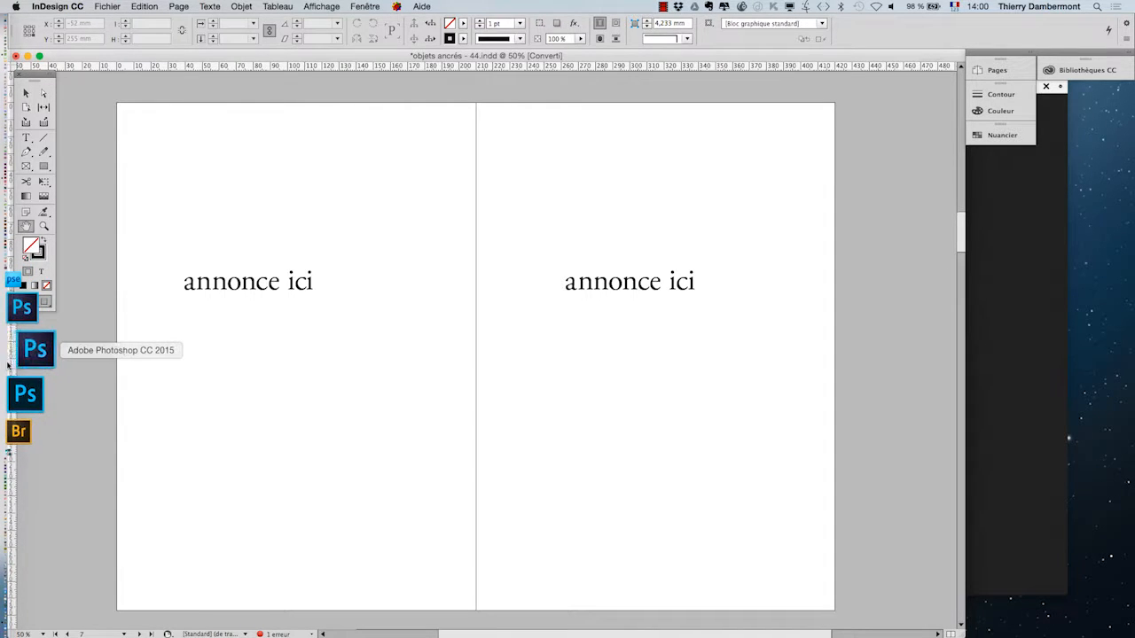
key(super+Tab)
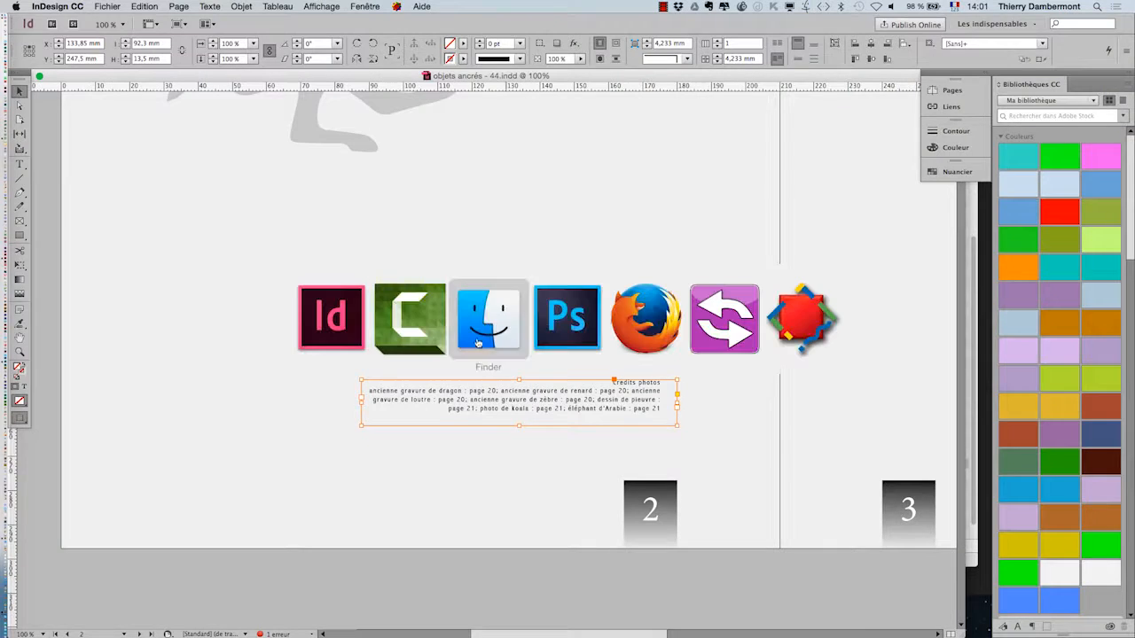
key(super+Tab)
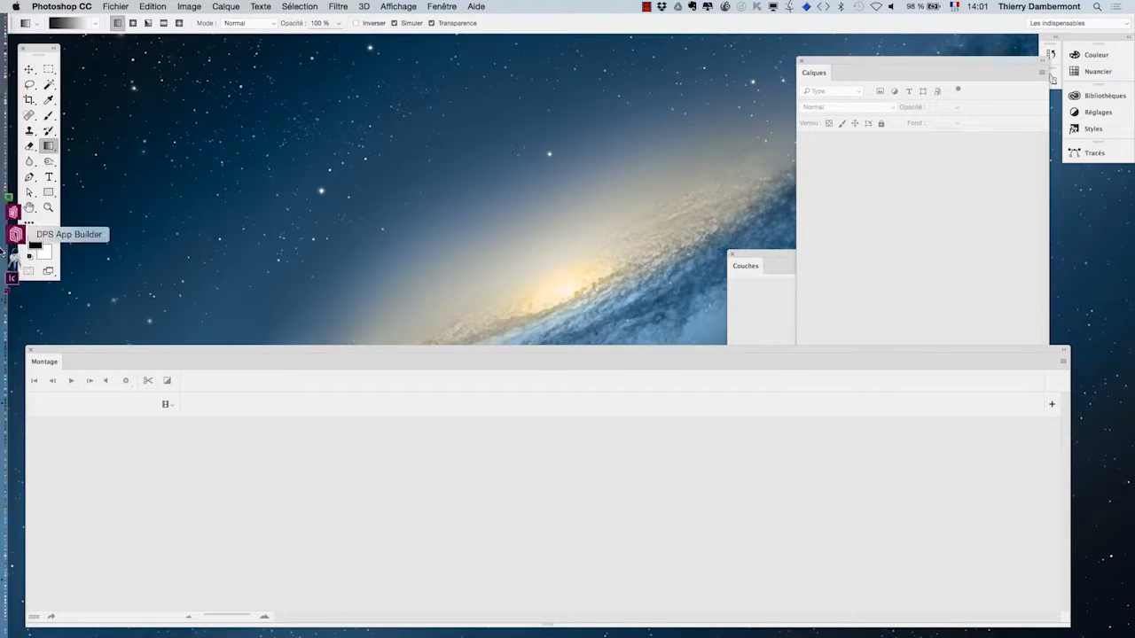
click(31, 351)
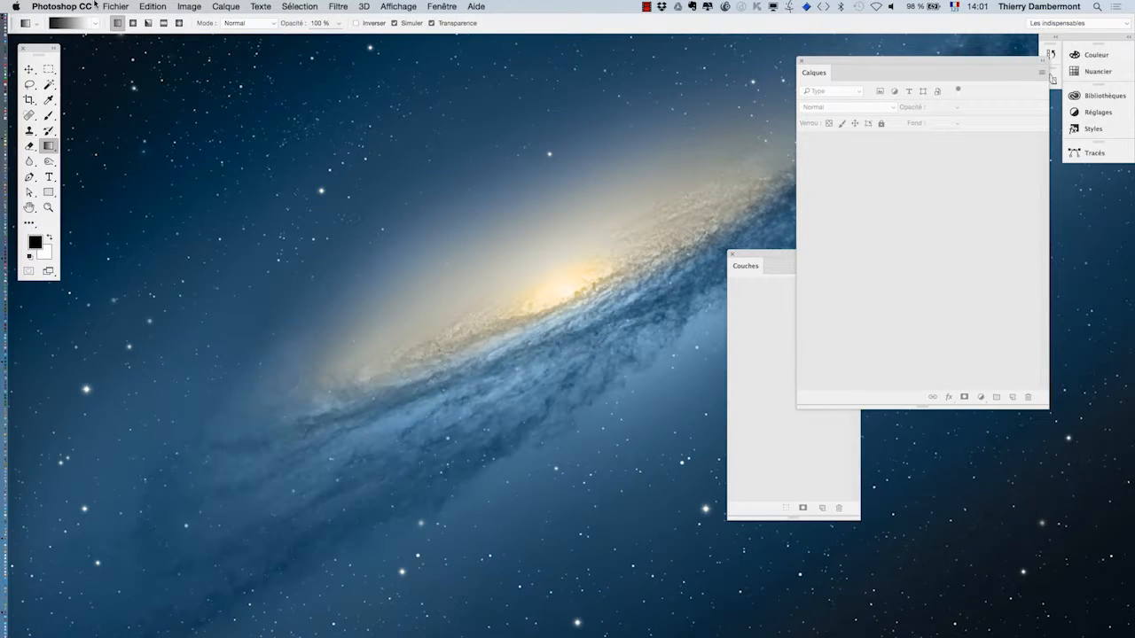
- Open vintage-car-01.jpg from the les objets ancrés dans InDesign (jour 4) folder on the desktop
click(114, 7)
click(116, 31)
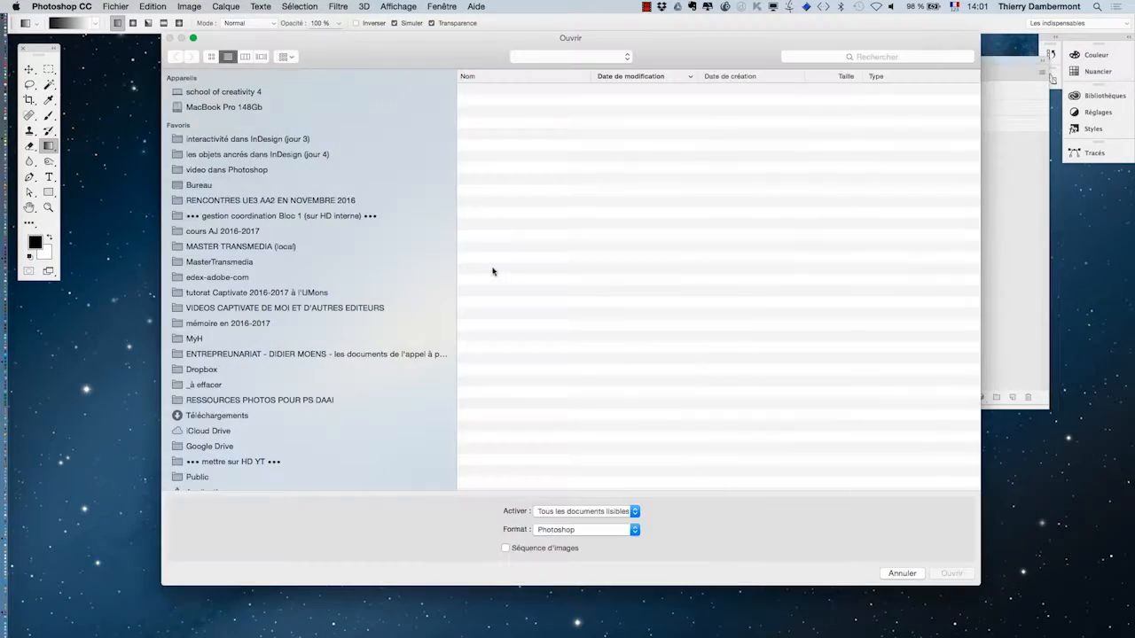
click(241, 187)
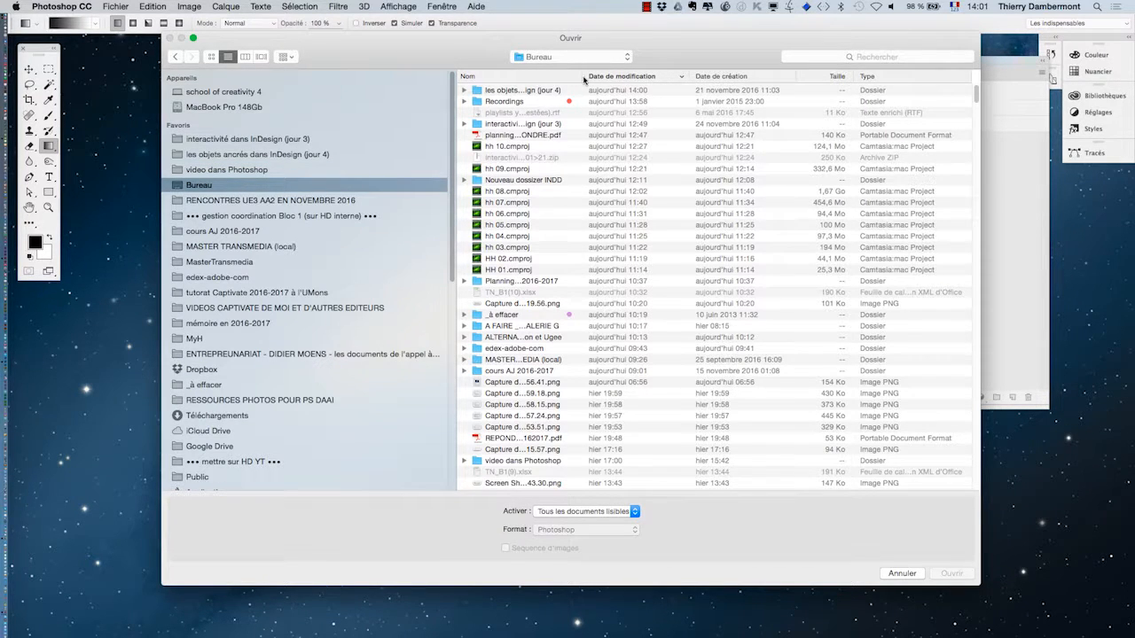
drag(582, 76, 814, 91)
double_click(629, 93)
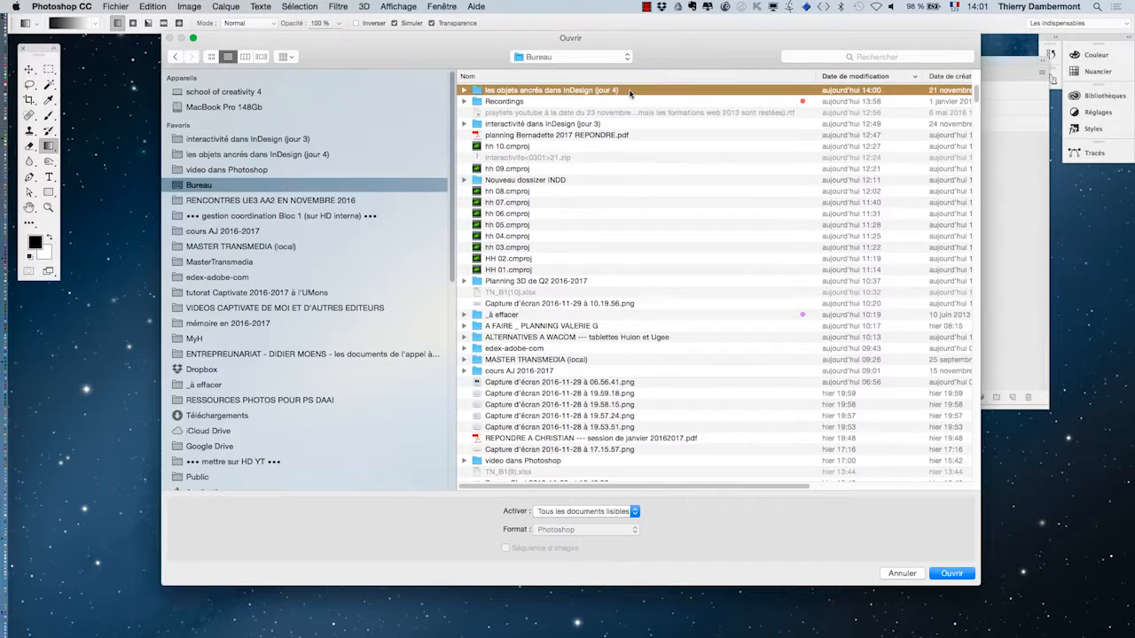
click(544, 102)
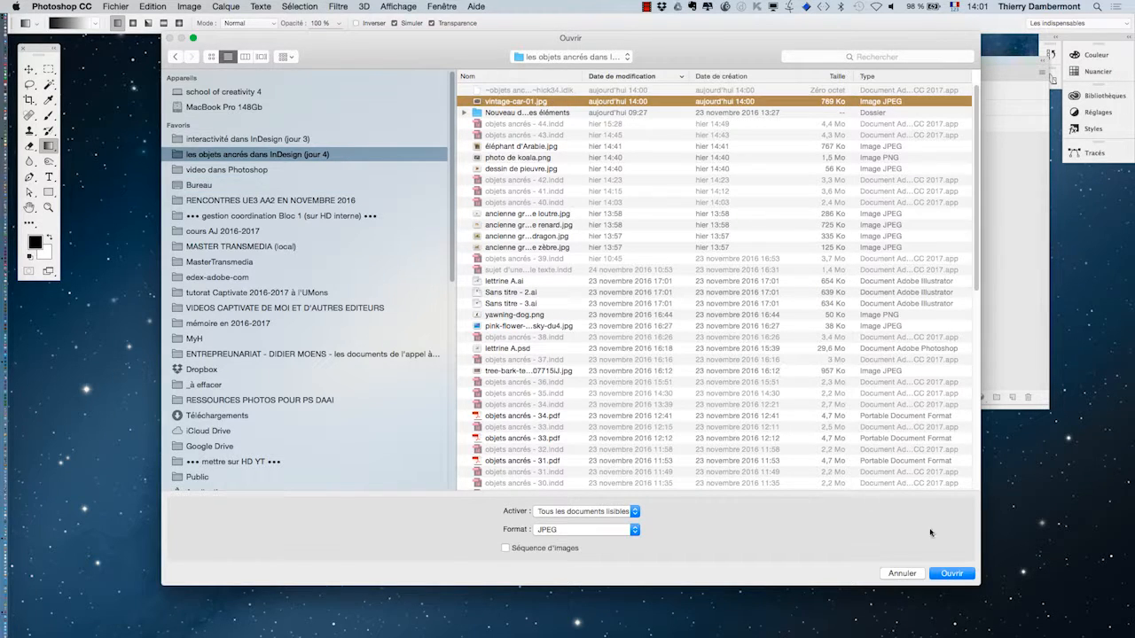
click(951, 573)
click(620, 322)
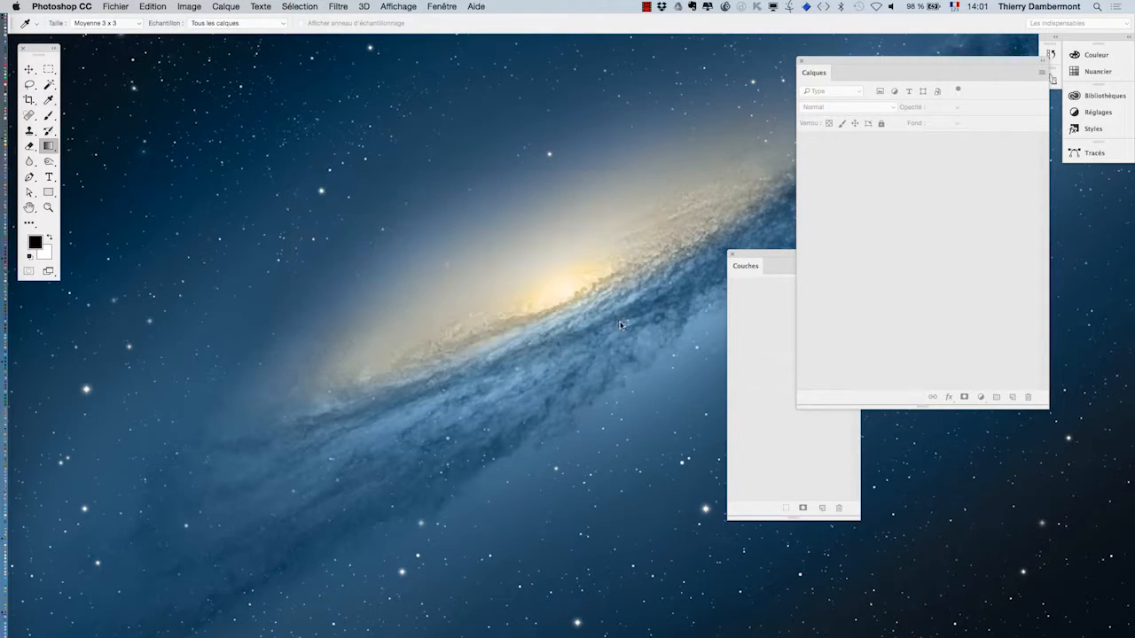
- Show the car photo in full screen mode with the menu bar and move the Calques and Couches panels clear of it
key(f)
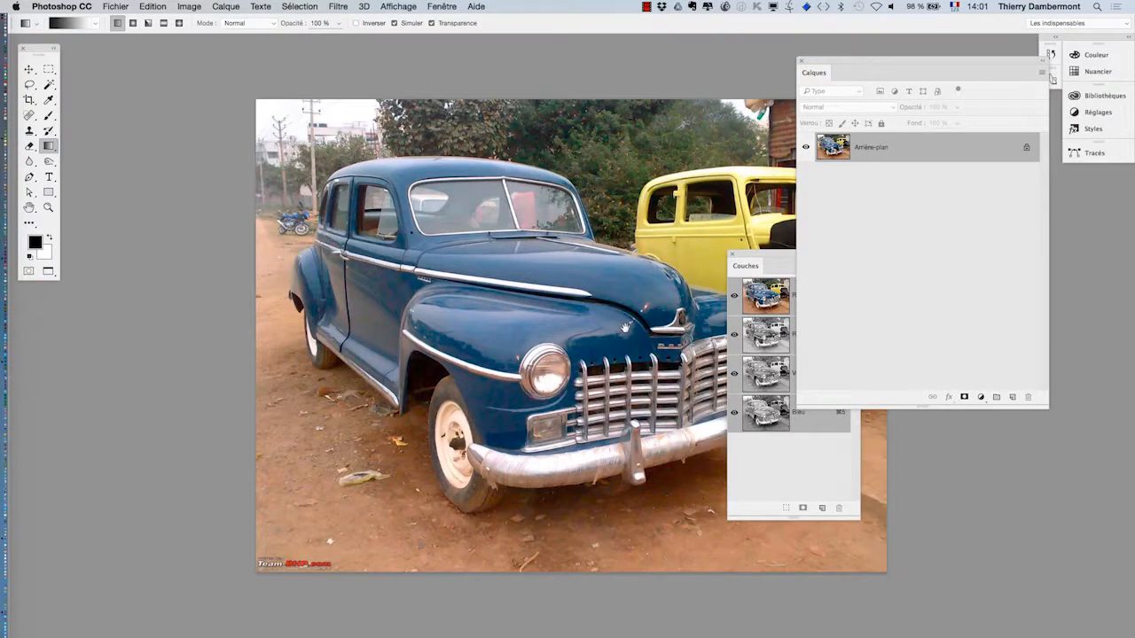
drag(628, 331, 466, 331)
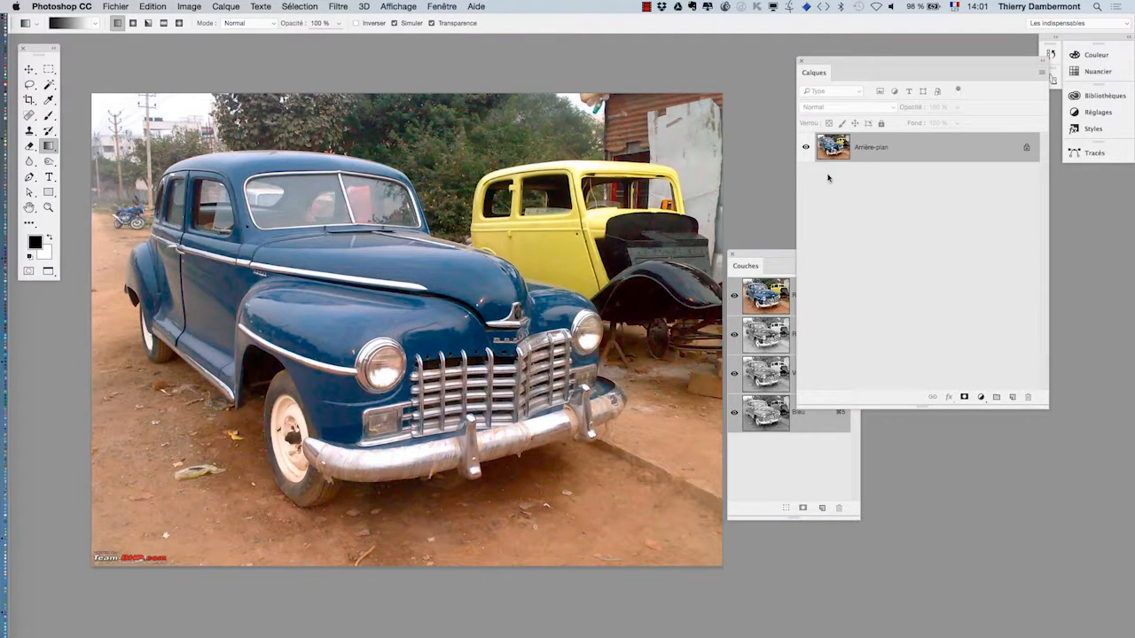
drag(825, 62, 889, 191)
drag(785, 256, 797, 78)
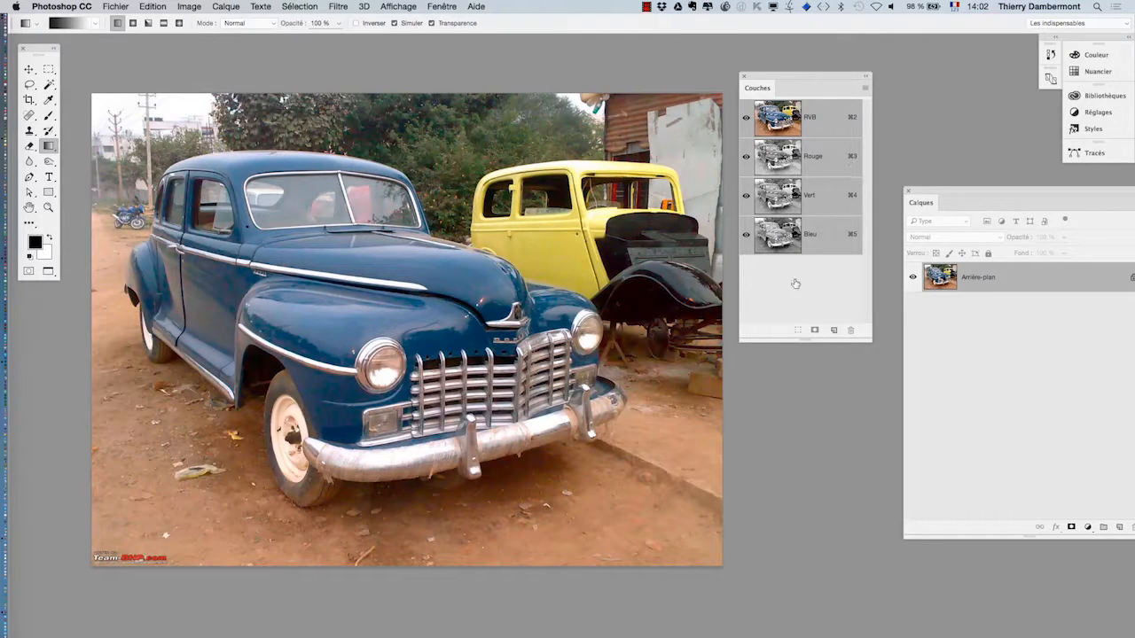
drag(774, 77, 784, 76)
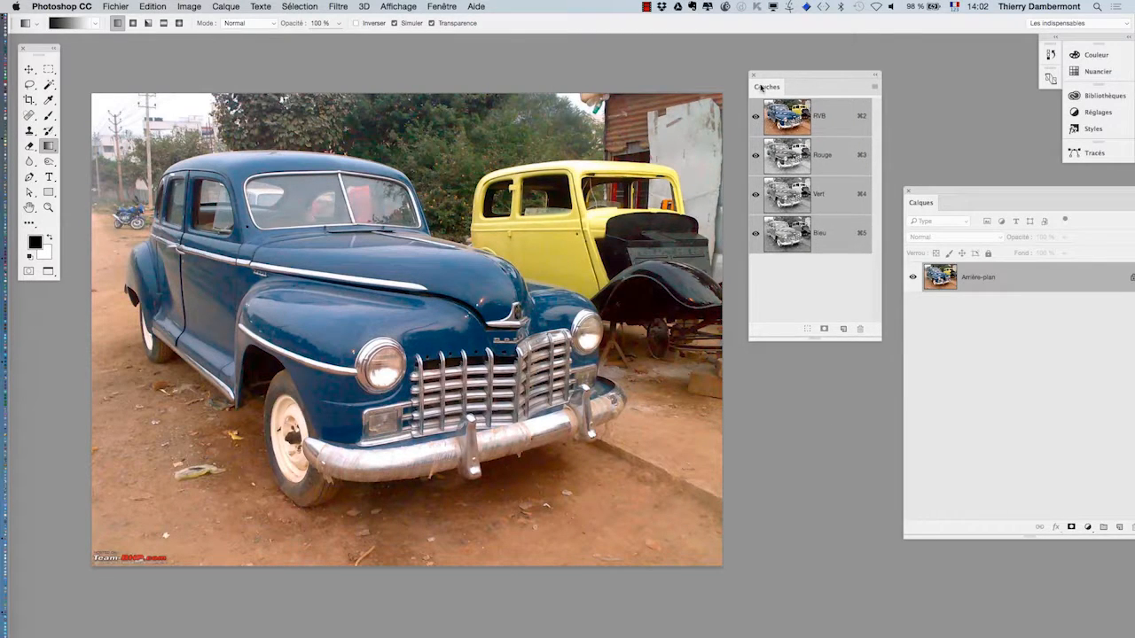
- Convert the car photo to Niveaux de gris, discarding its colour information, and undo the conversion
click(189, 6)
mouse_move(200, 21)
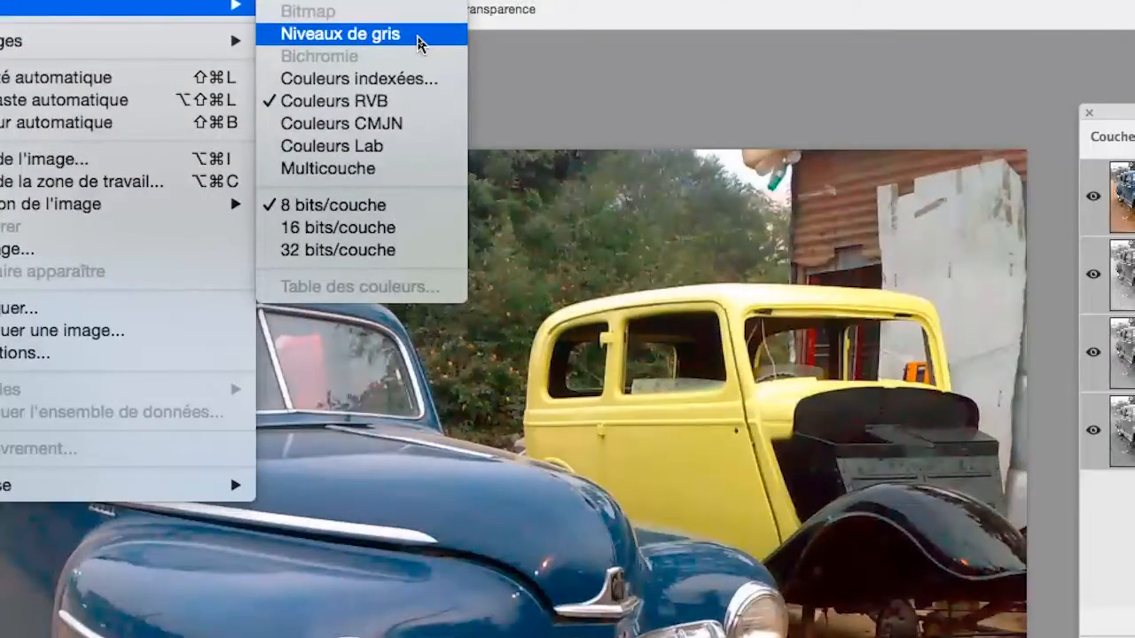
click(417, 44)
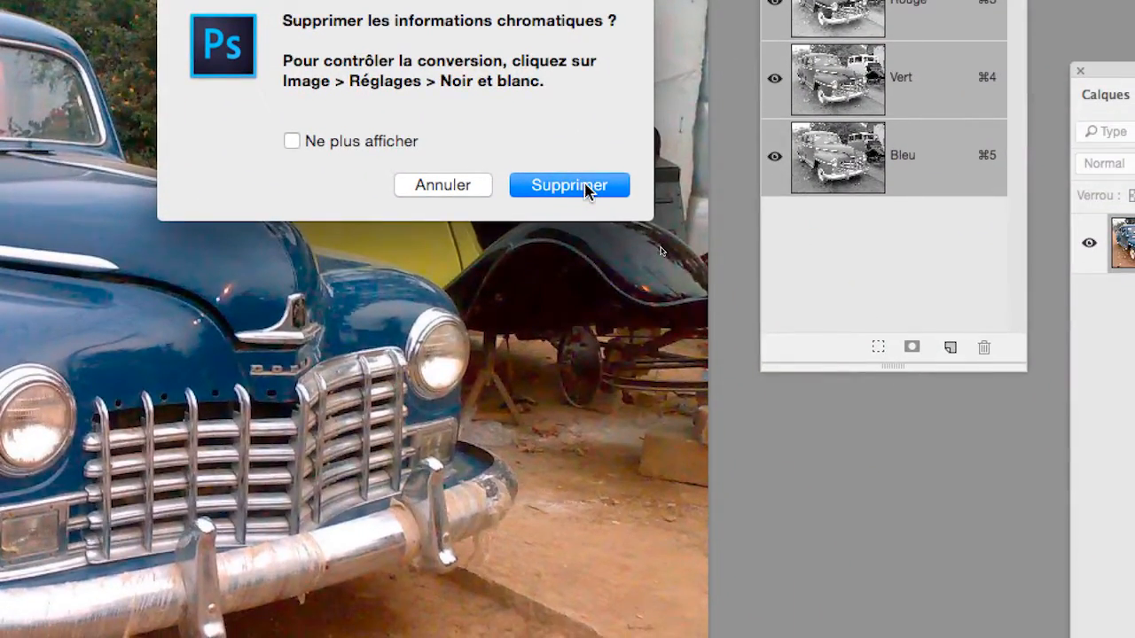
click(586, 186)
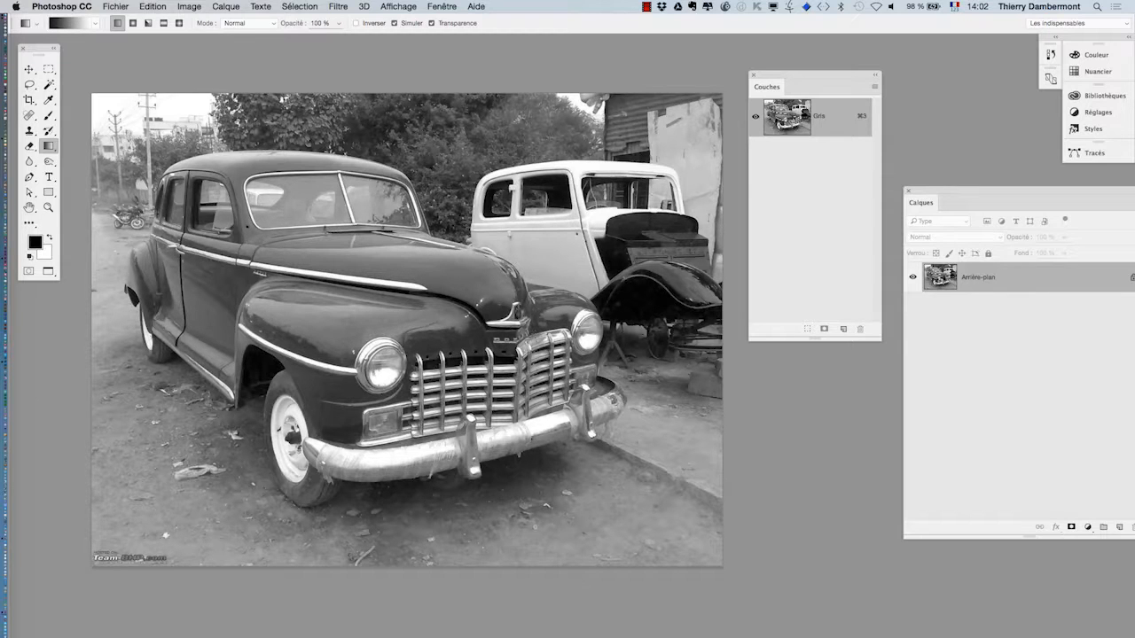
click(152, 7)
click(177, 21)
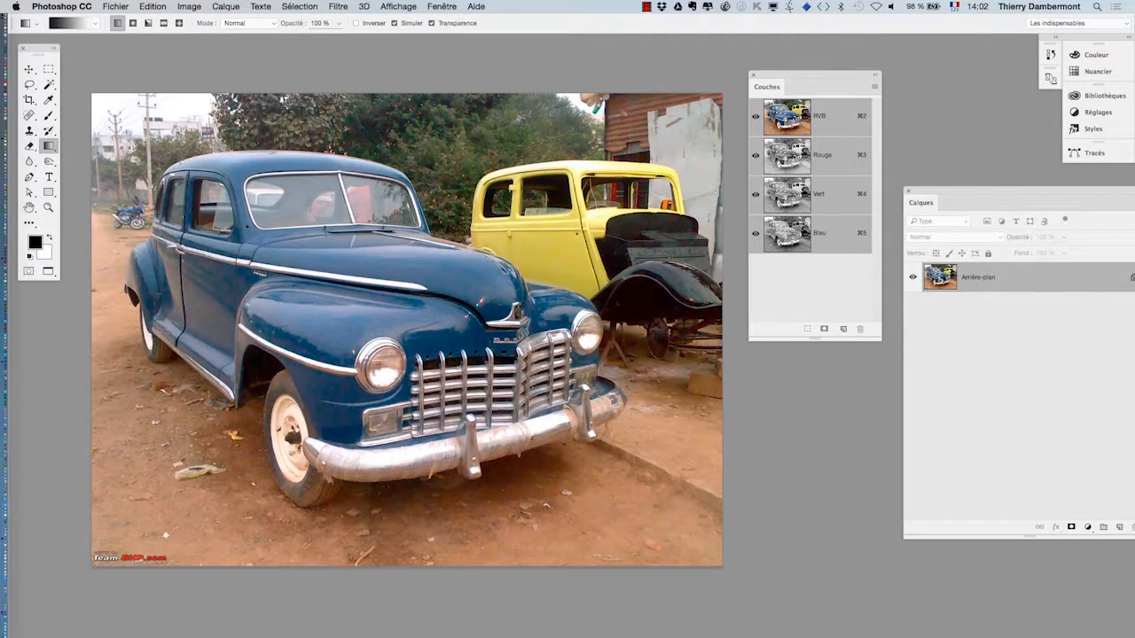
- Start a Noir et blanc adjustment on the car photo with Rouges -29, Jaunes 30, Verts 79, Cyans 2, Bleus -73 and Magentas -19
click(189, 6)
mouse_move(195, 40)
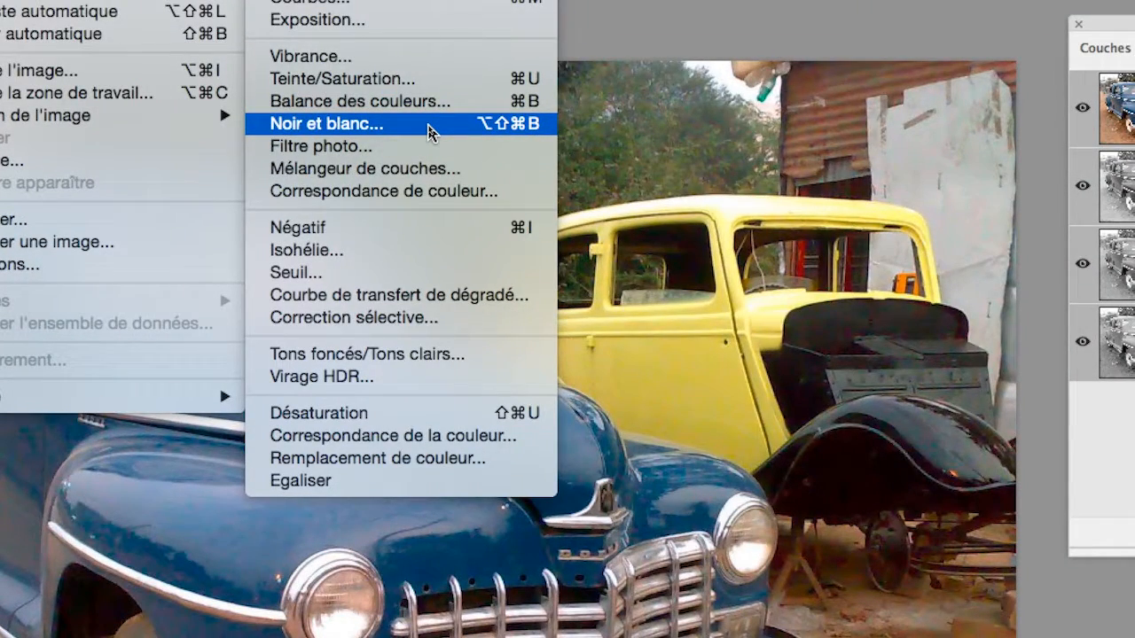
click(429, 131)
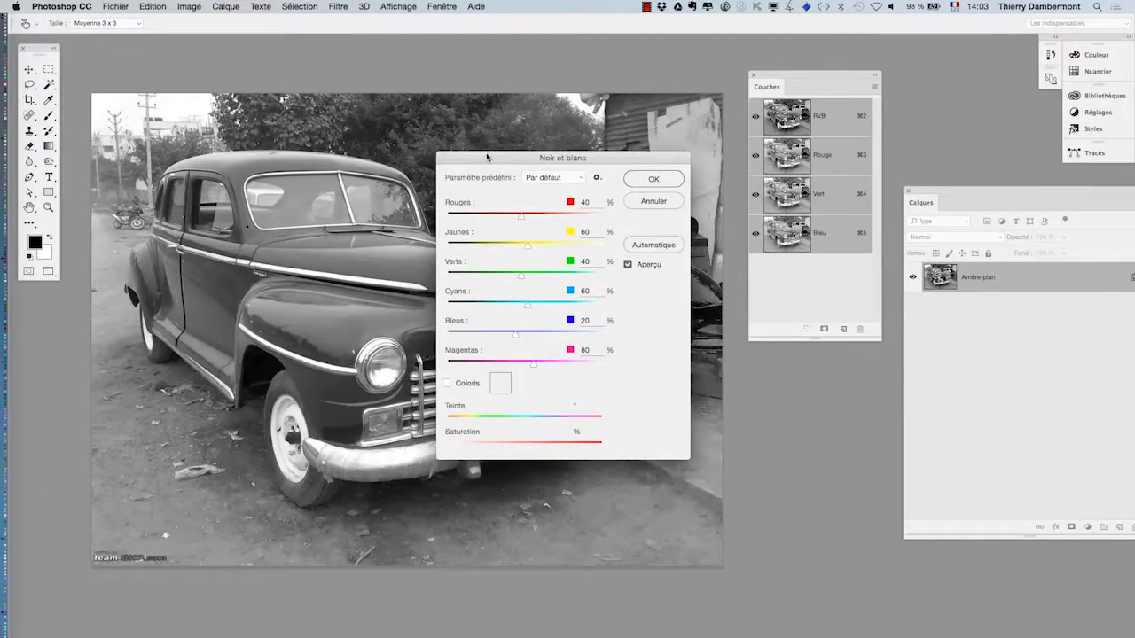
drag(486, 157, 832, 30)
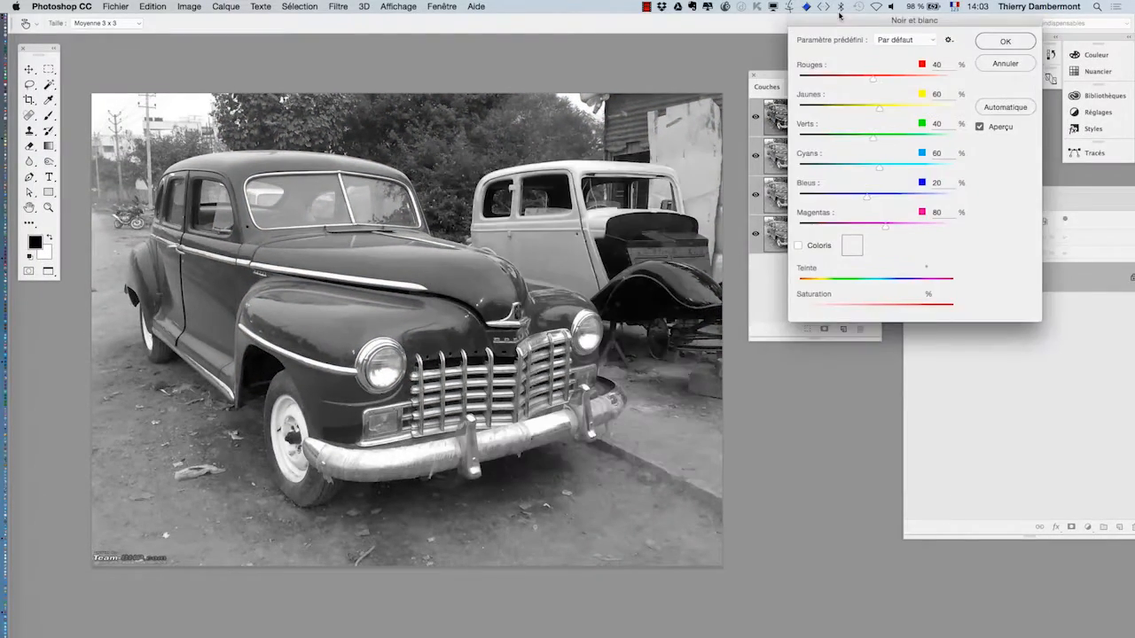
drag(881, 90, 833, 211)
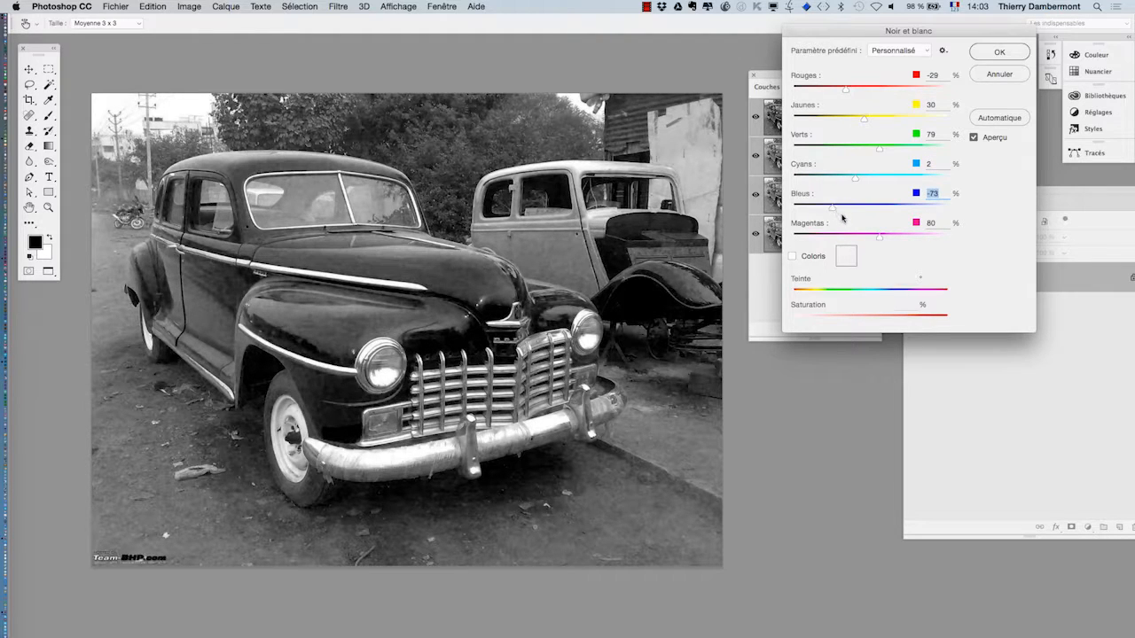
drag(881, 238, 849, 240)
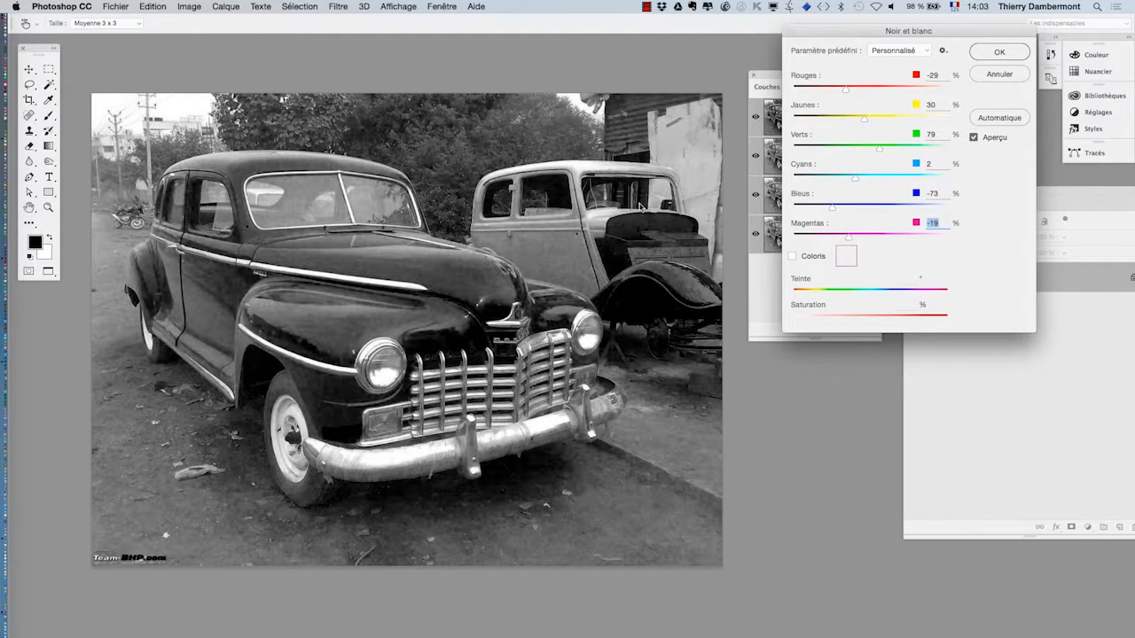
- Set Rouges to 34, Jaunes 135, Verts 161, Cyans 36 and Magentas 178, and apply the Noir et blanc adjustment
scroll(486, 219, down, 1)
drag(854, 179, 879, 123)
drag(843, 87, 904, 149)
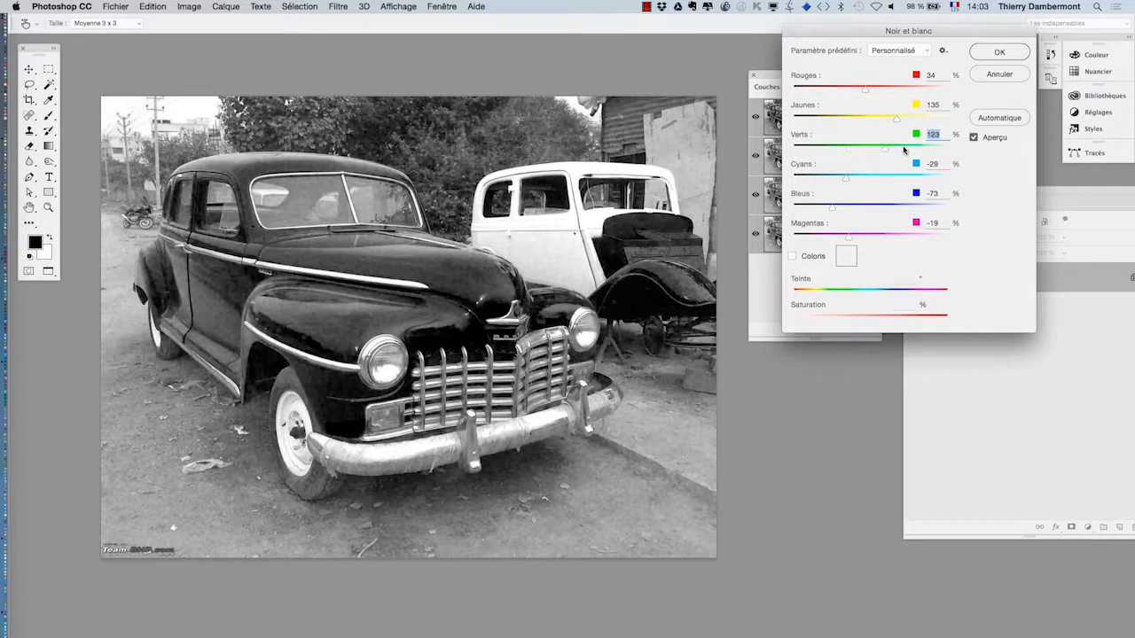
drag(845, 178, 867, 184)
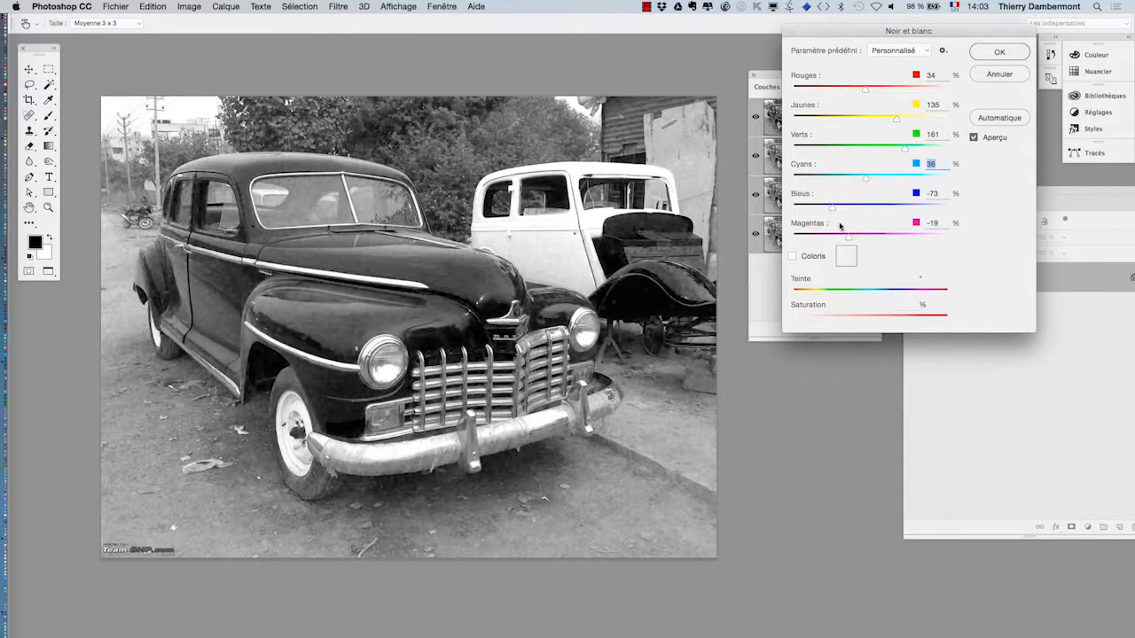
drag(853, 240, 909, 234)
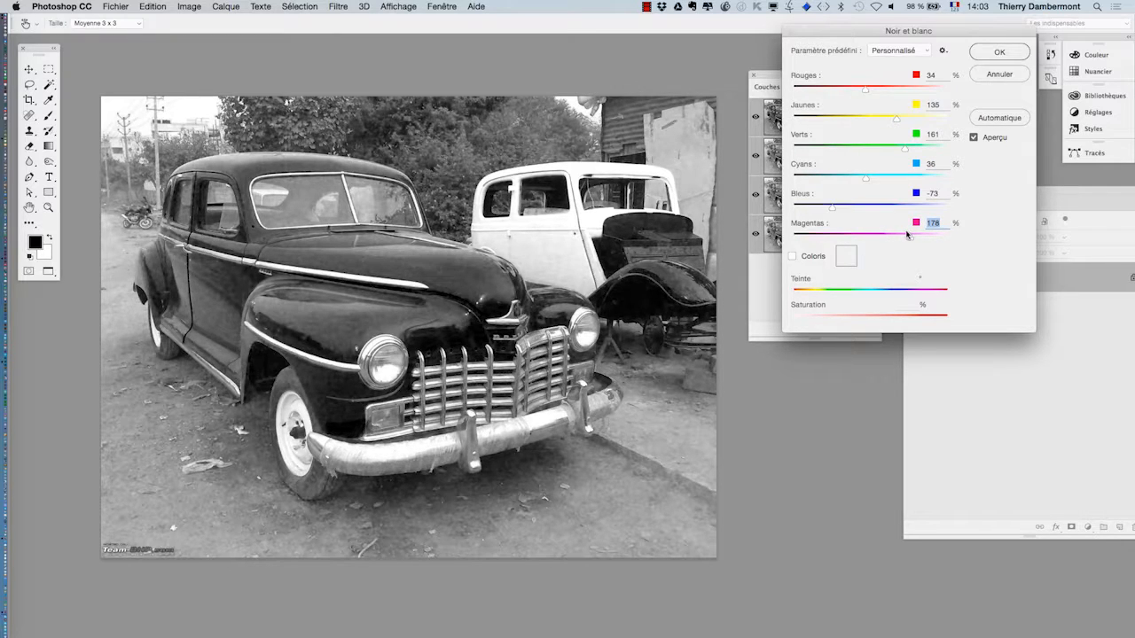
click(999, 52)
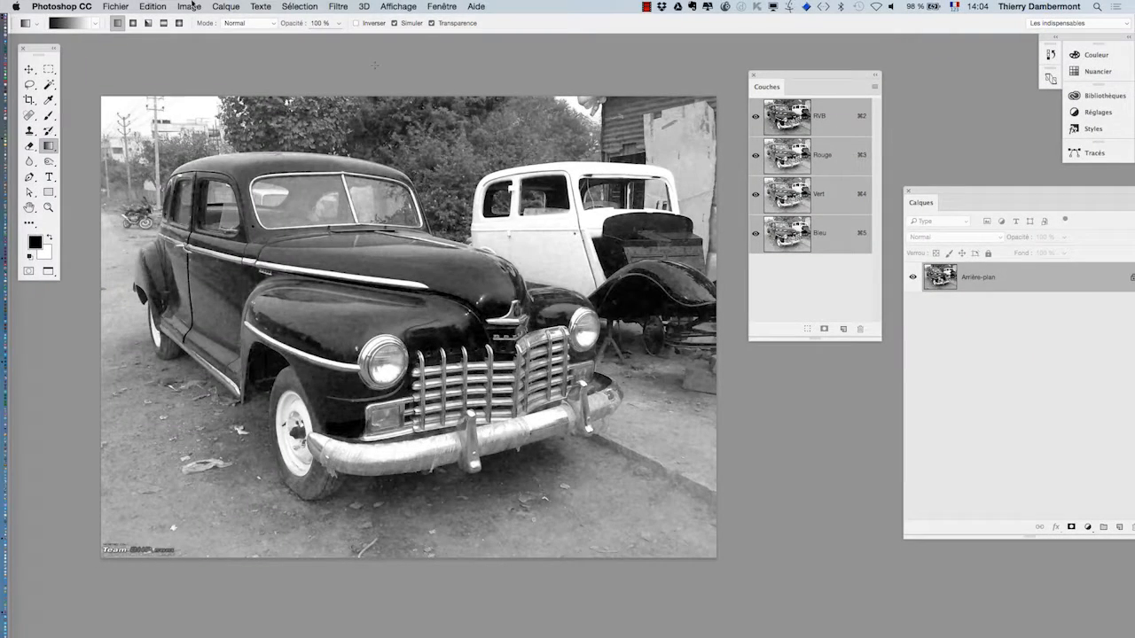
- Convert the adjusted car photo to Niveaux de gris mode, discarding its colour information
click(192, 7)
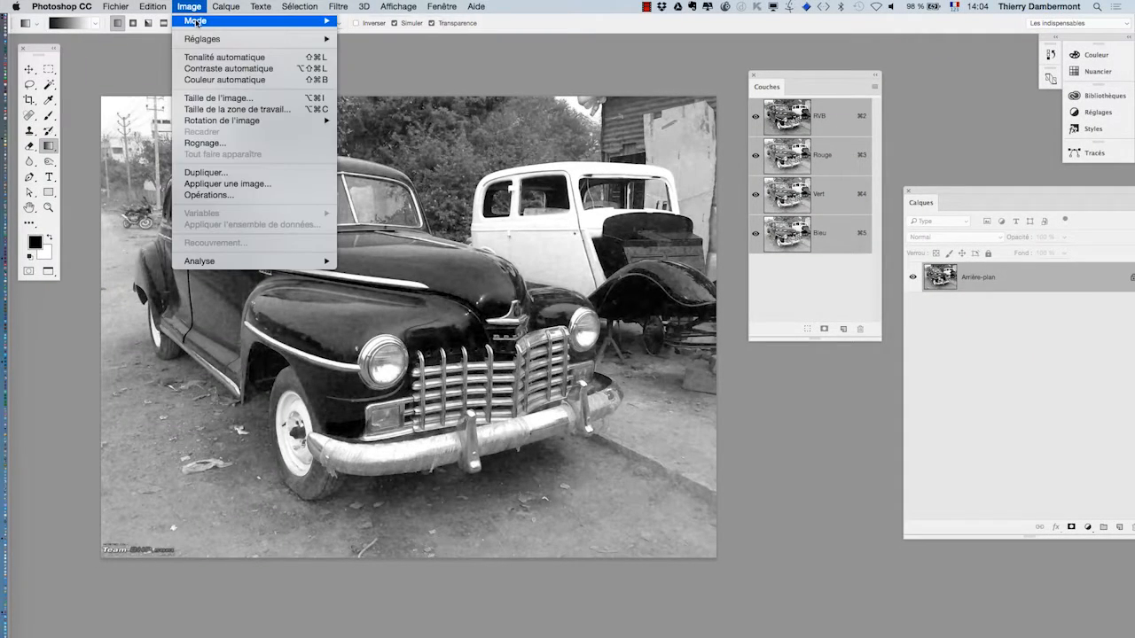
mouse_move(290, 26)
click(424, 36)
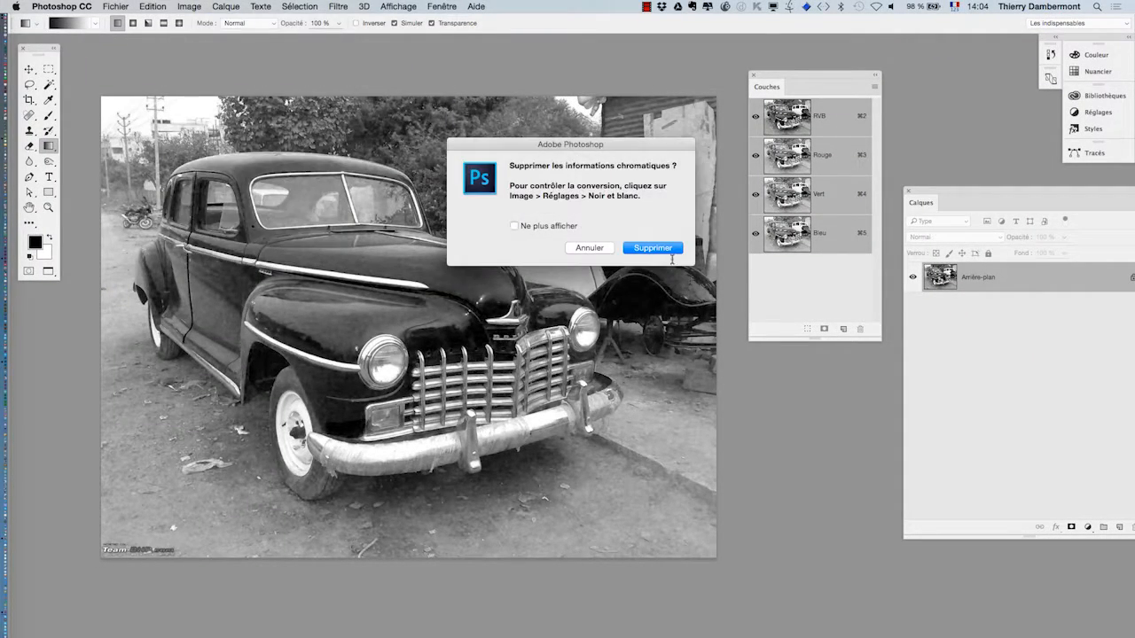
click(665, 253)
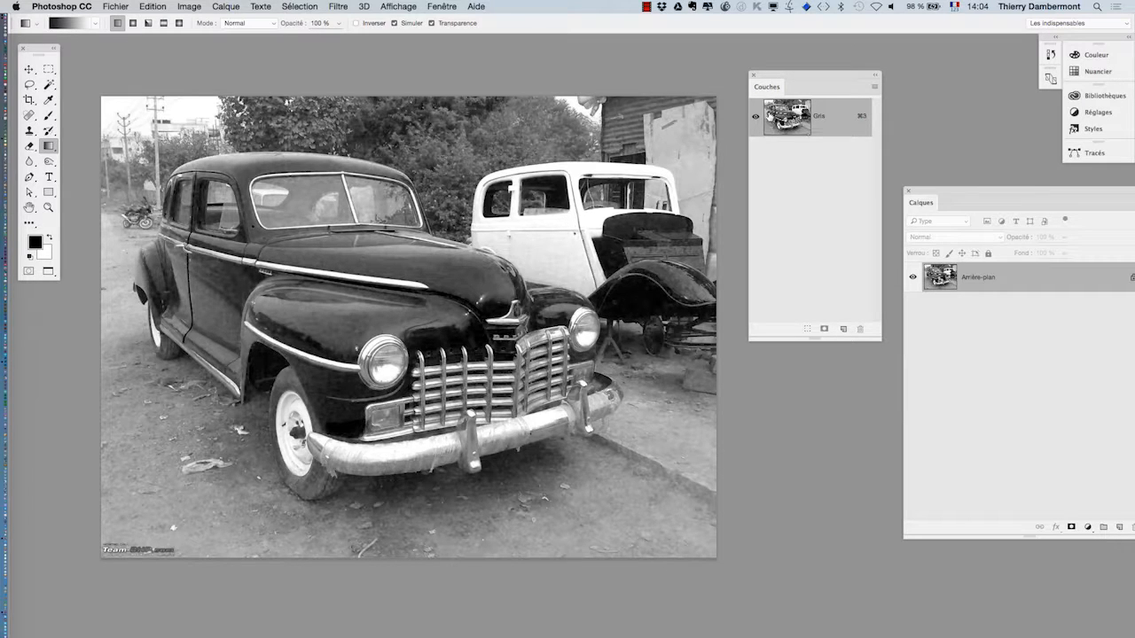
- Examine the bodywork, headlight and chrome details of the grayscale car photo up close and as a whole
scroll(479, 244, down, 1)
scroll(370, 280, up, 5)
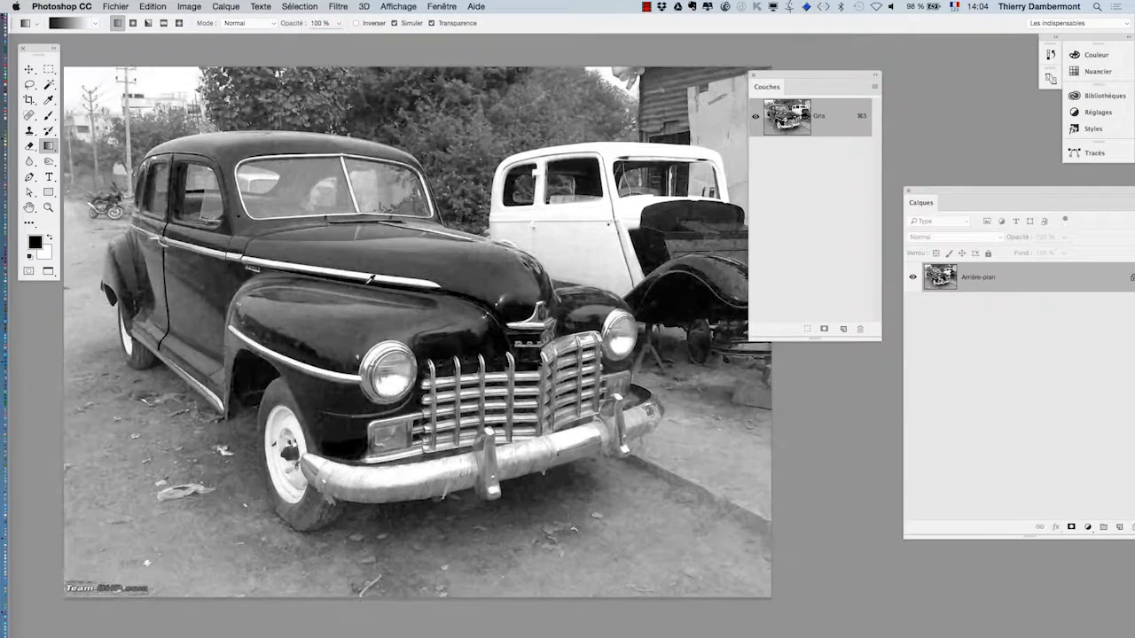
scroll(367, 280, down, 3)
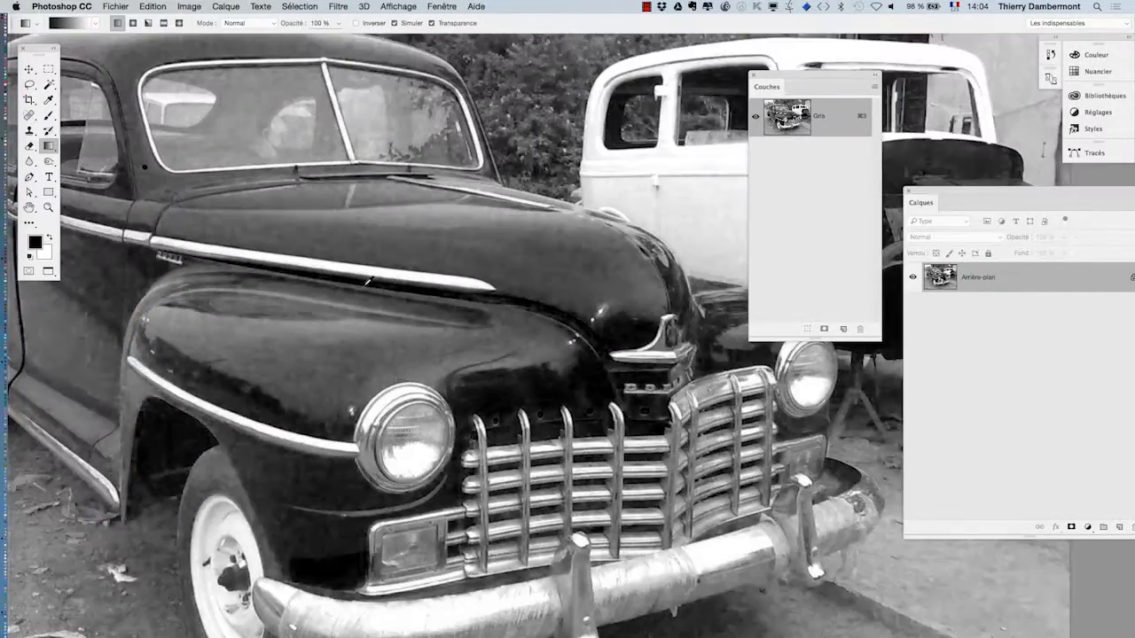
scroll(367, 280, up, 6)
scroll(367, 280, down, 2)
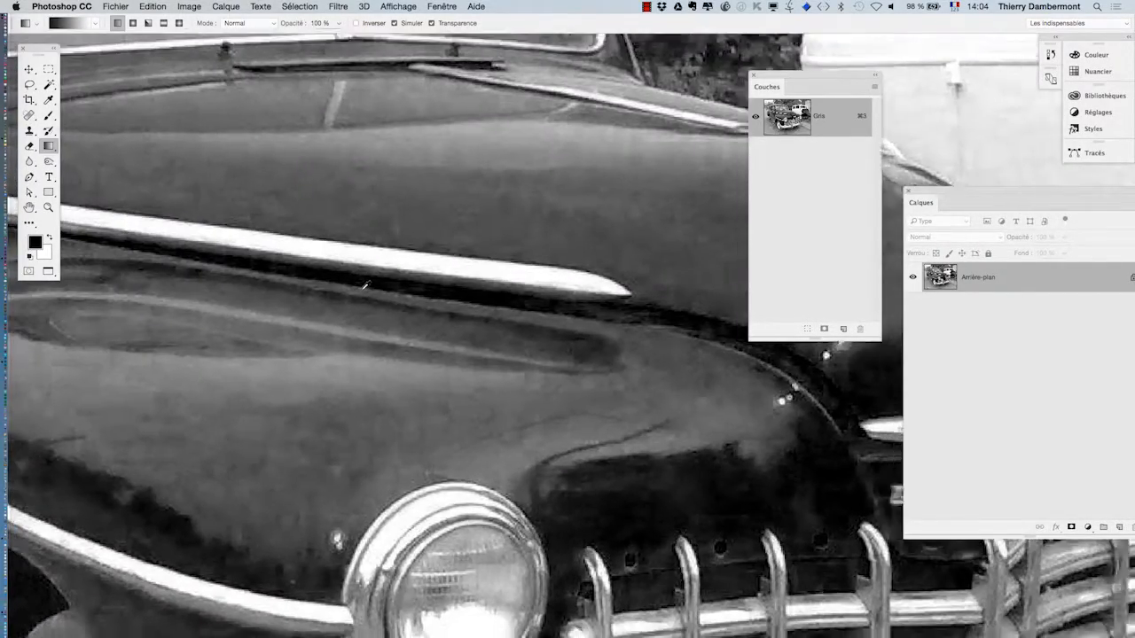
scroll(364, 284, down, 5)
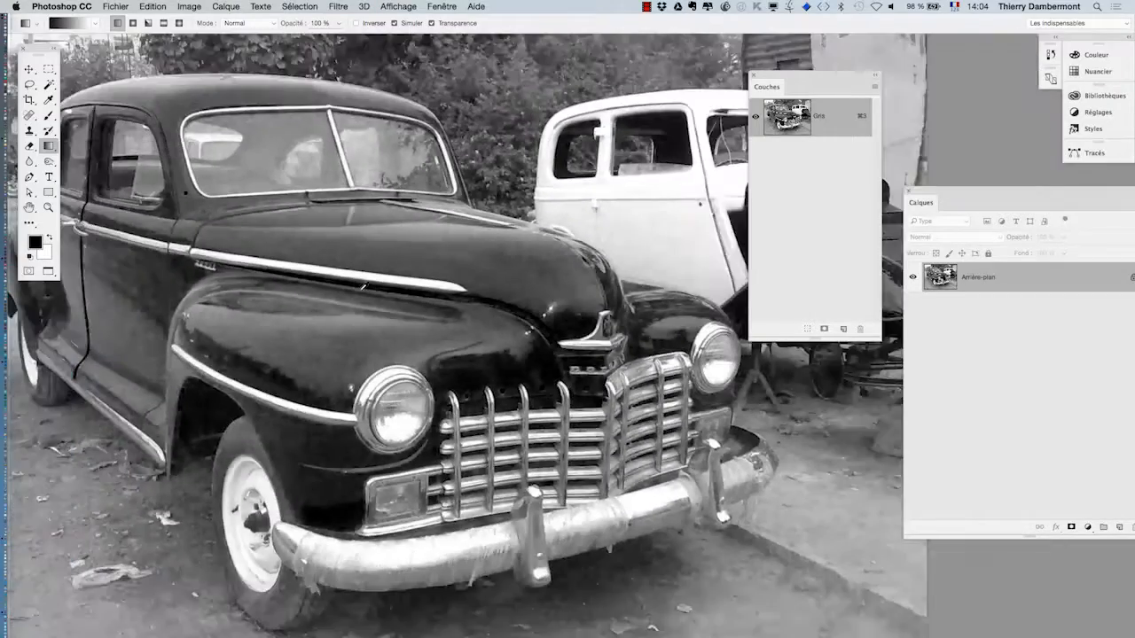
scroll(362, 289, down, 4)
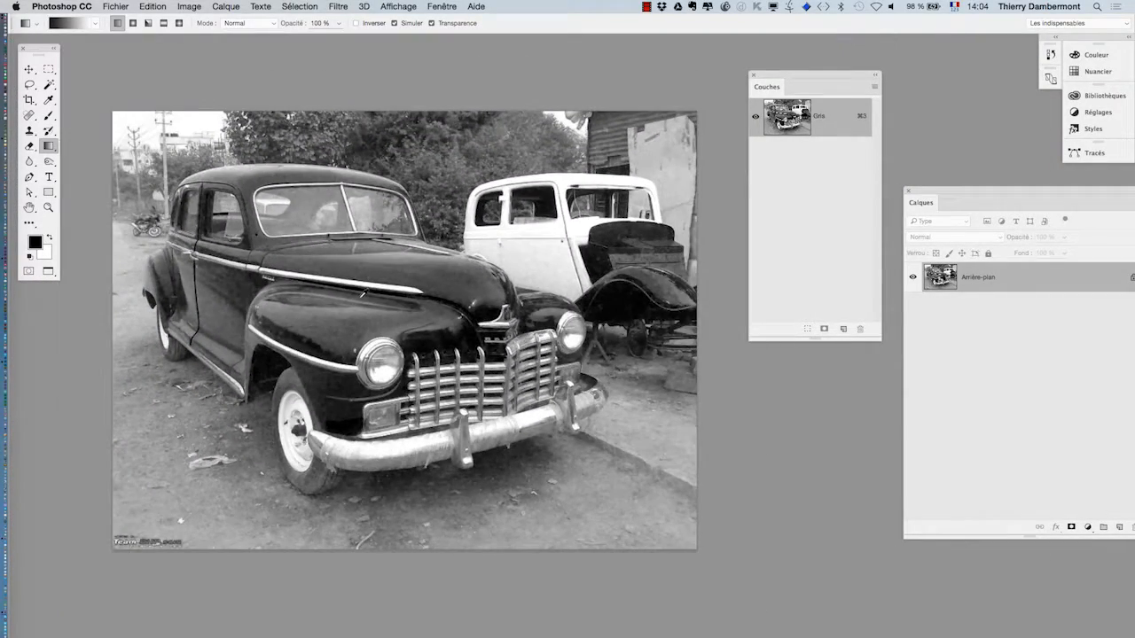
drag(342, 300, 327, 275)
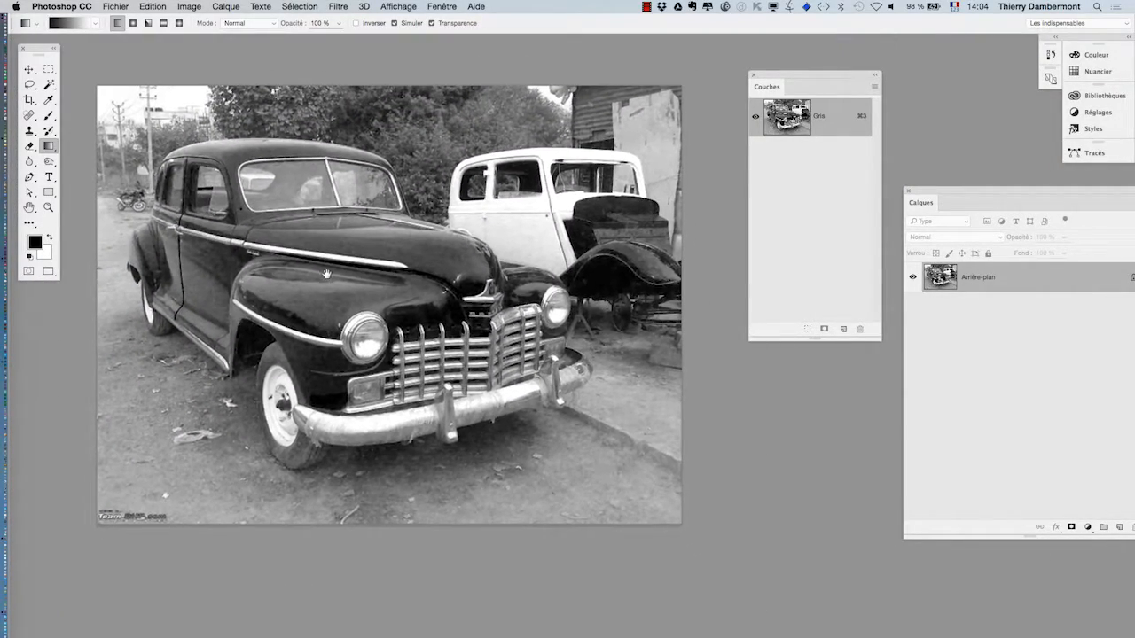
scroll(523, 266, down, 1)
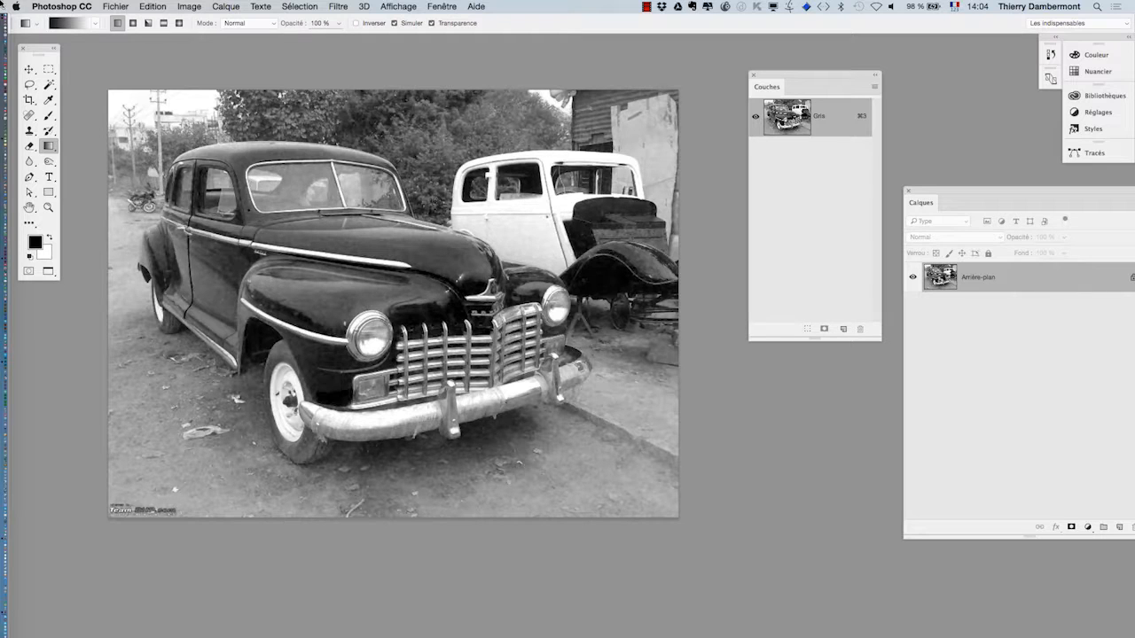
- Save the grayscale photo in Photoshop format as vintage-car-01.psd in the les objets ancrés dans InDesign (jour 4) folder
click(115, 6)
click(168, 112)
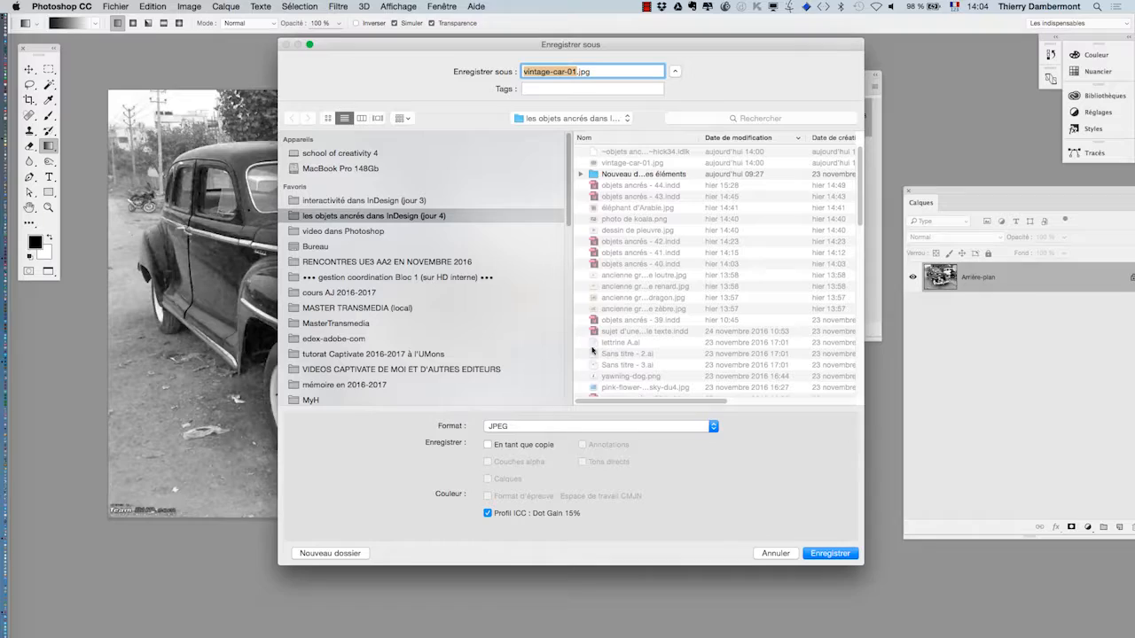
click(567, 426)
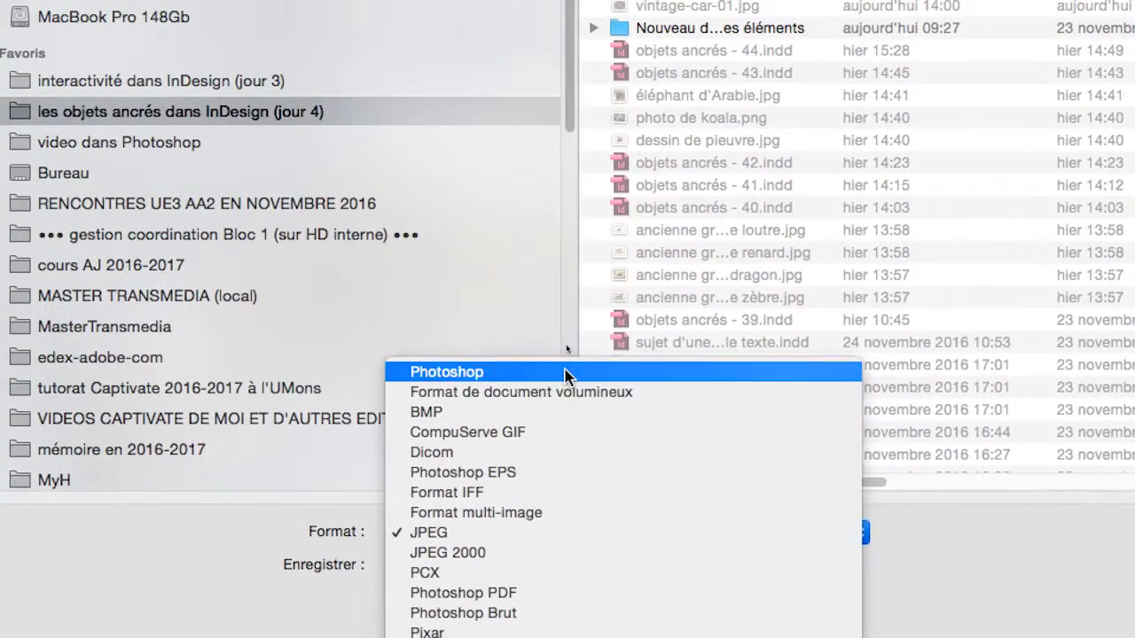
click(568, 376)
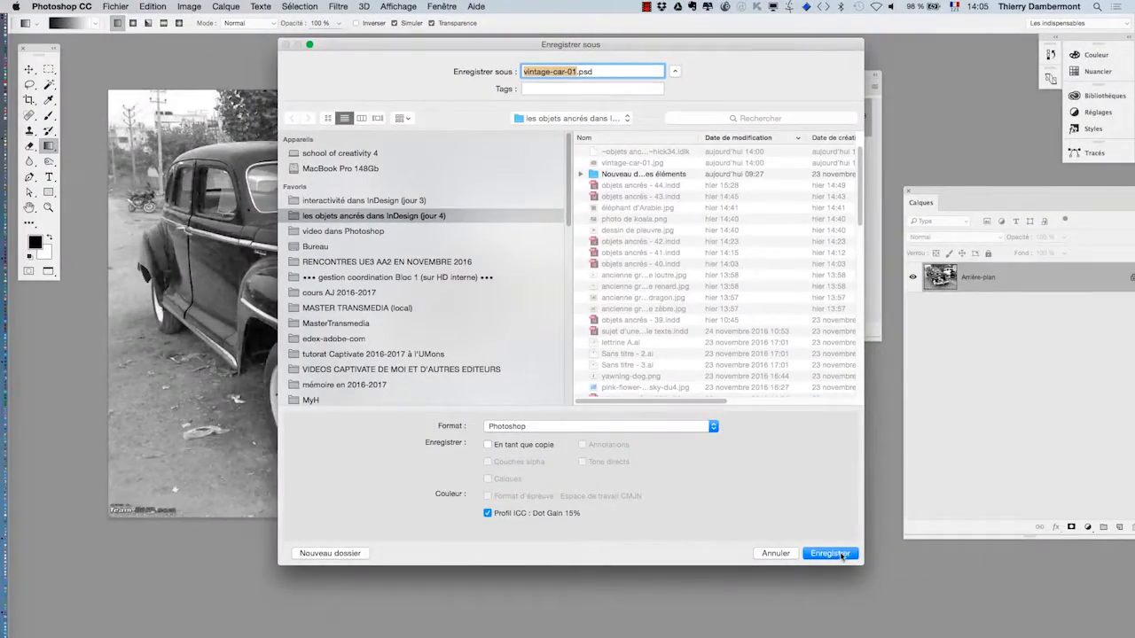
click(843, 556)
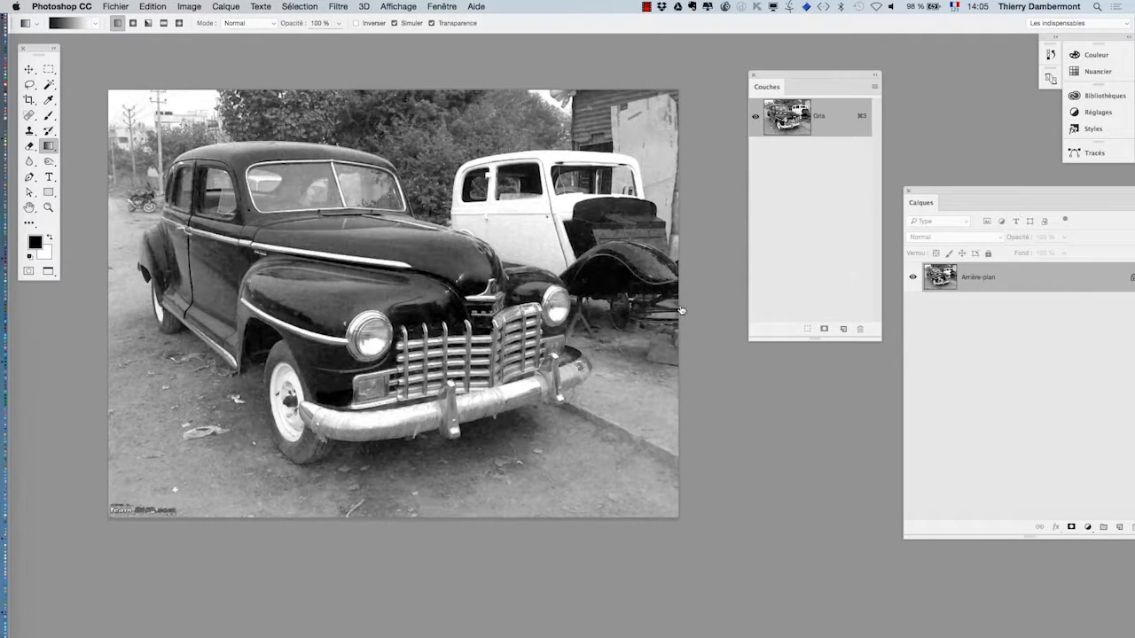
- Switch to InDesign and find the spread with the two annonce ici placeholders in objets ancrés - 44.indd
key(super+Tab)
key(super+Tab)
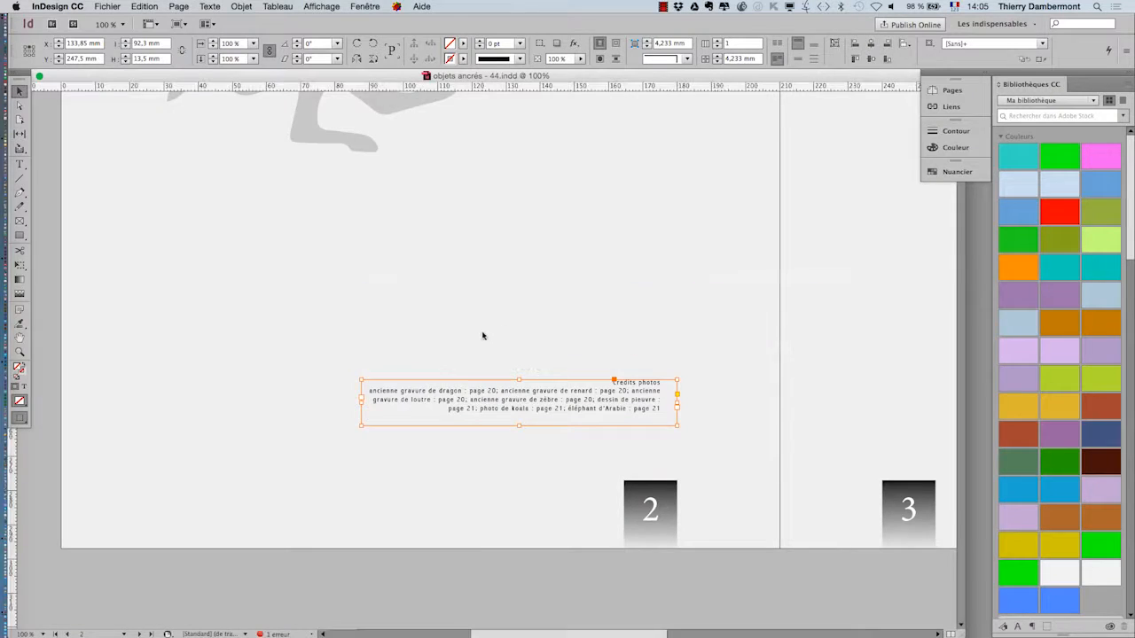
key(super+minus)
key(super+minus)
key(super+minus)
scroll(487, 350, down, 10)
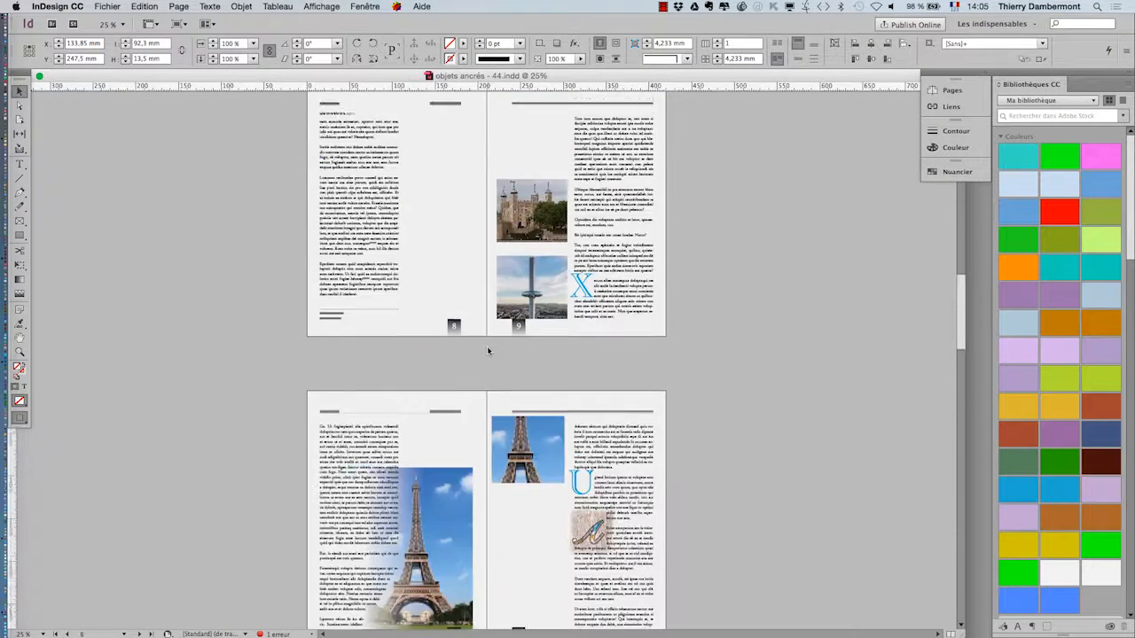
scroll(487, 352, up, 10)
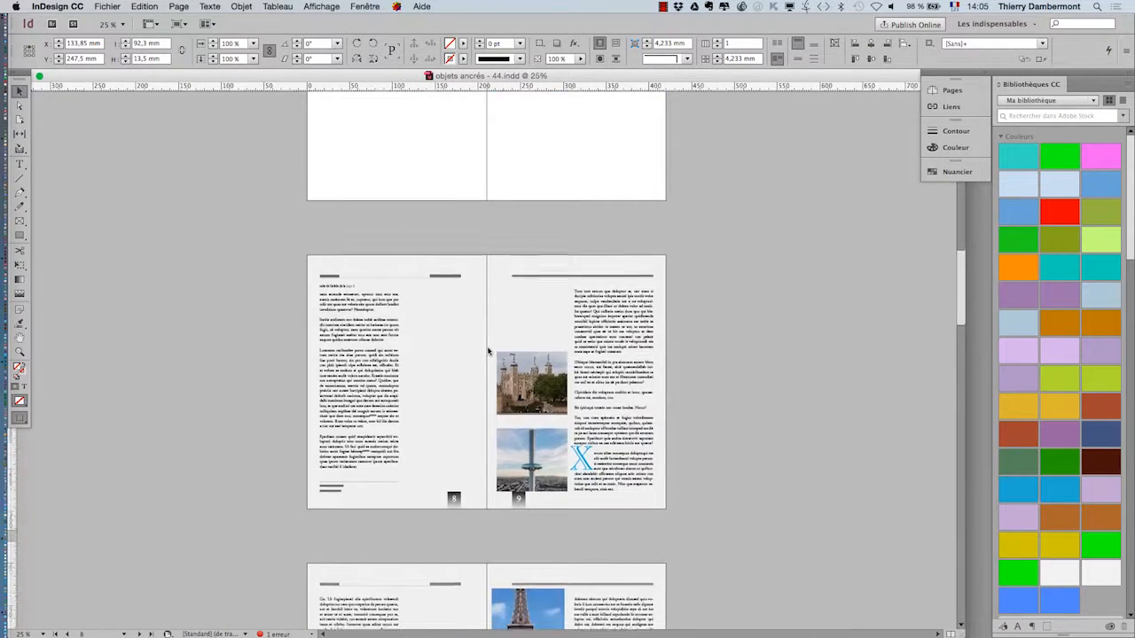
scroll(486, 352, up, 3)
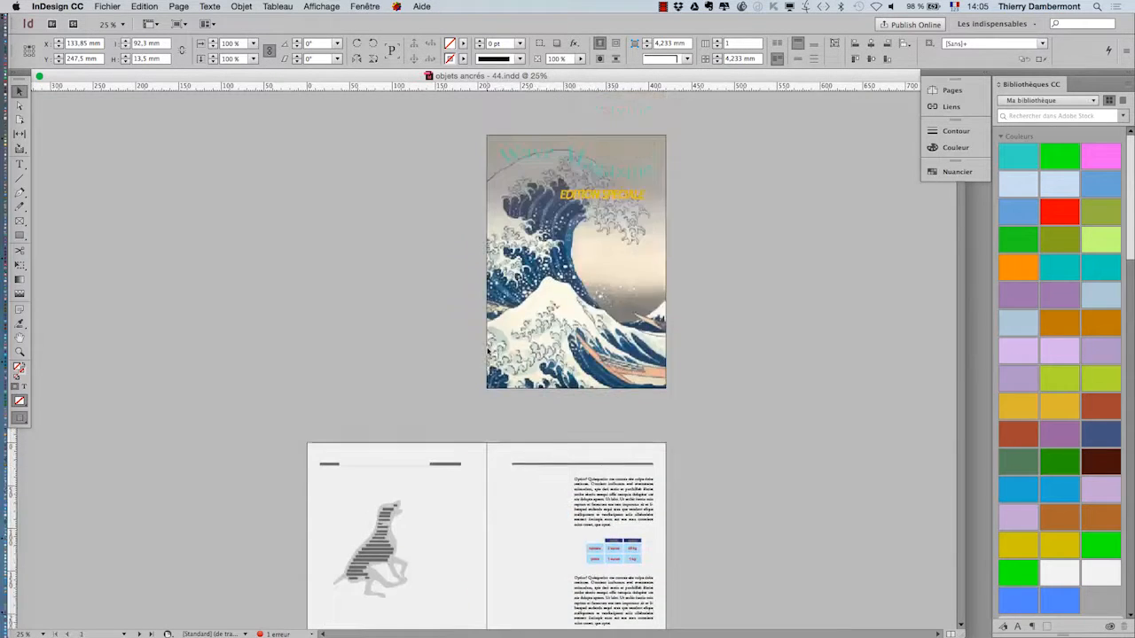
scroll(487, 352, down, 10)
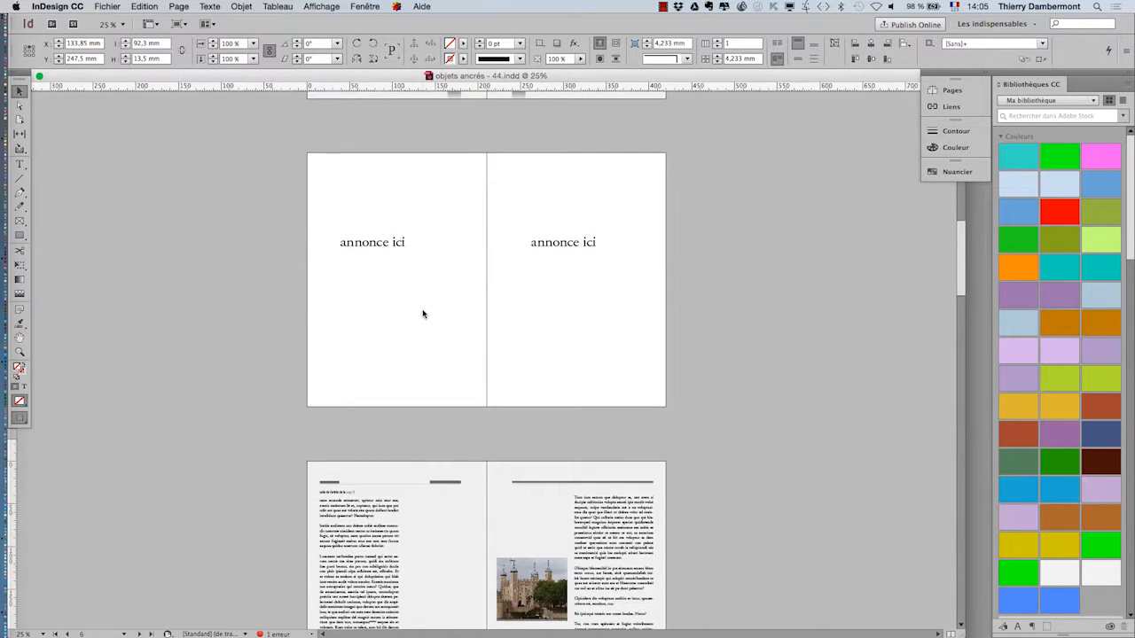
scroll(423, 314, up, 2)
scroll(354, 319, down, 1)
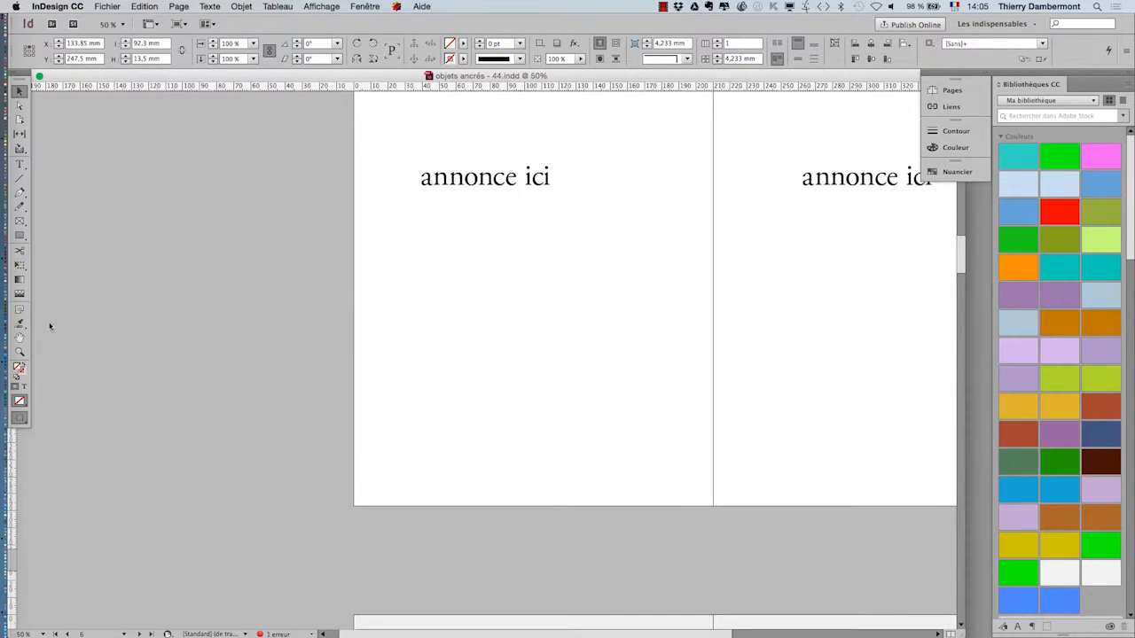
- Expand the floating tool palette to two columns, move it over the pasteboard, and show the spread in normal view with frames and margins
click(19, 78)
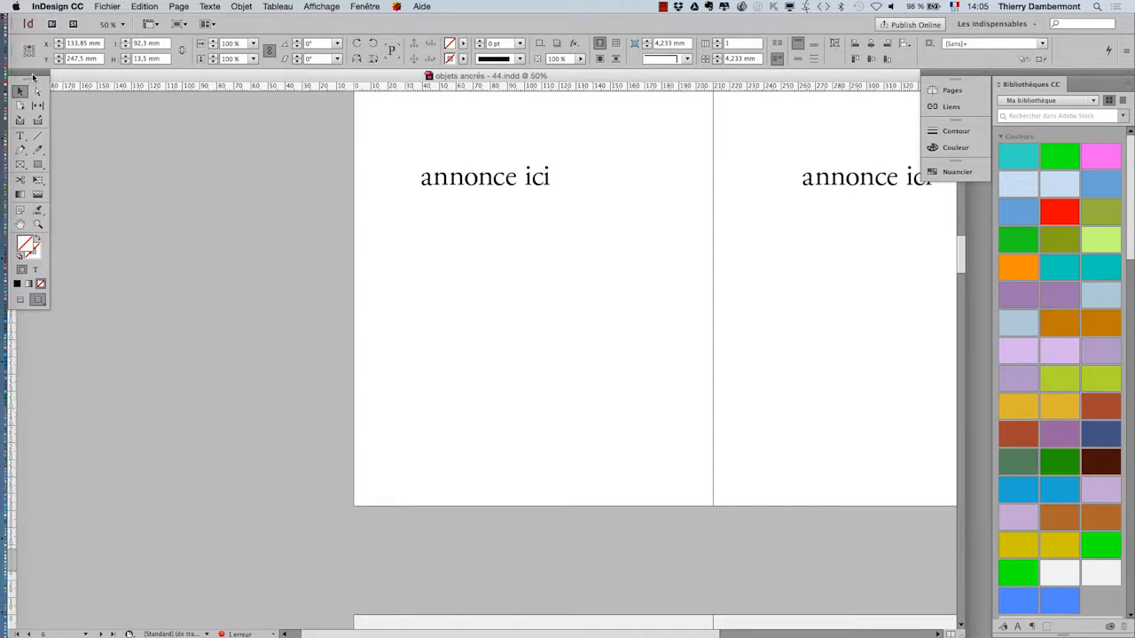
drag(33, 77, 51, 92)
scroll(478, 367, up, 3)
scroll(478, 367, right, 4)
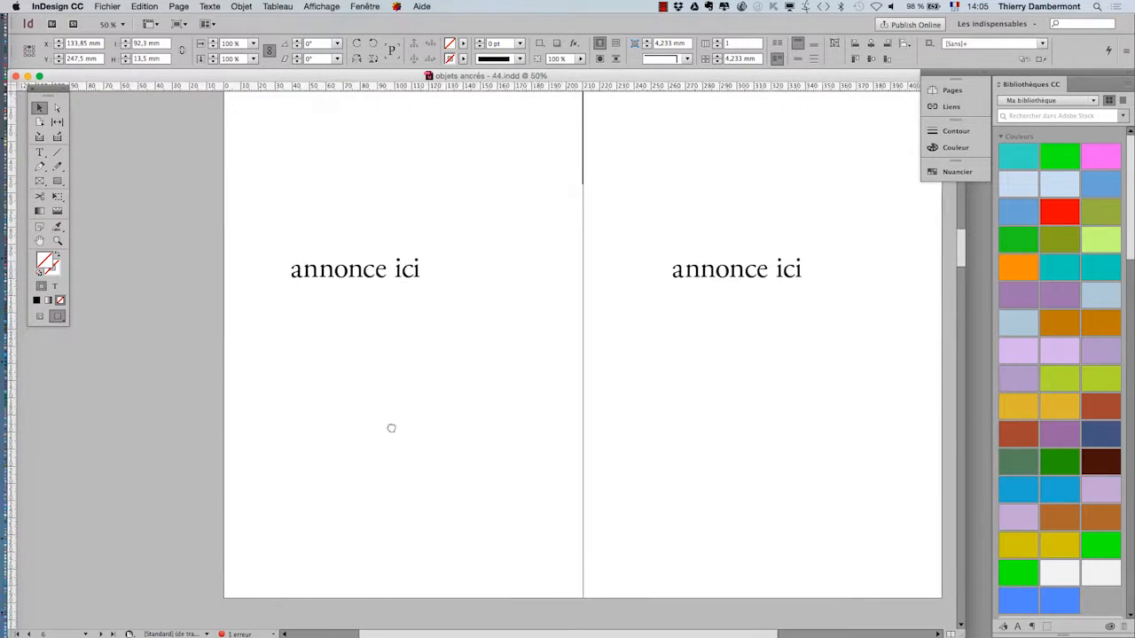
click(38, 317)
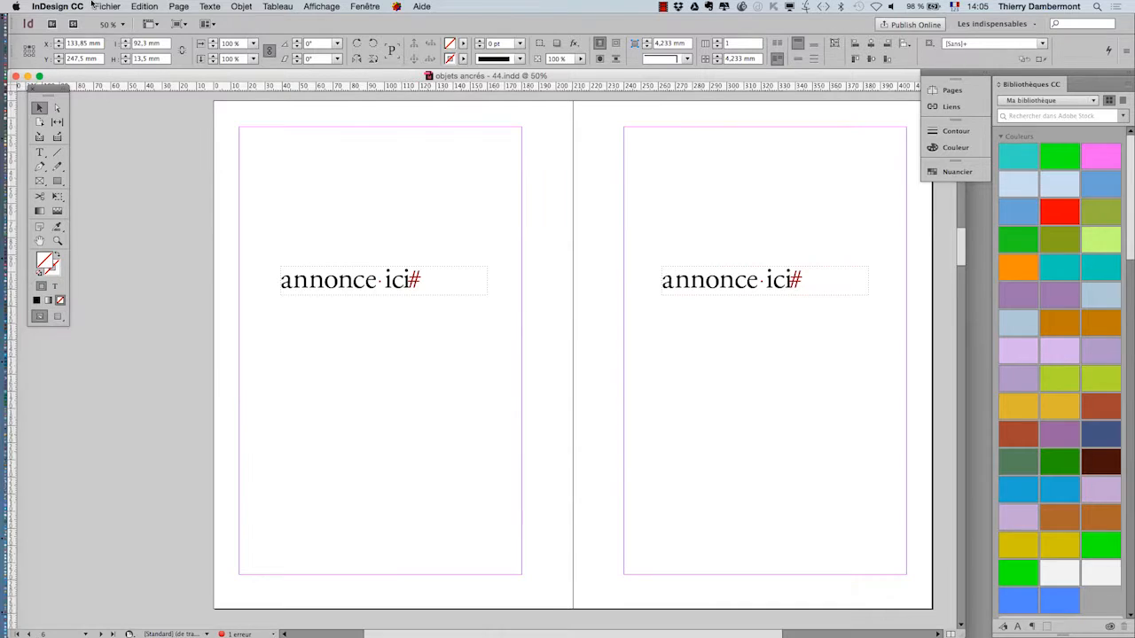
- Import vintage-car-01.psd from the les objets ancrés dans InDesign (jour 4) folder and undo the replacement to reload it for placing
click(105, 6)
click(566, 200)
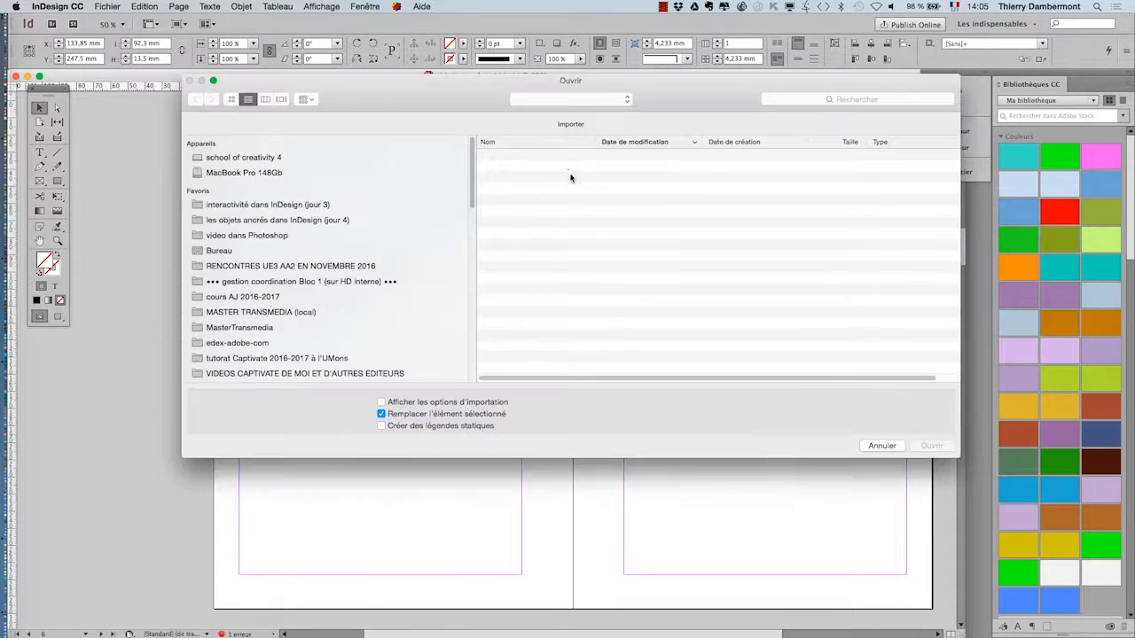
click(270, 220)
click(541, 156)
click(931, 445)
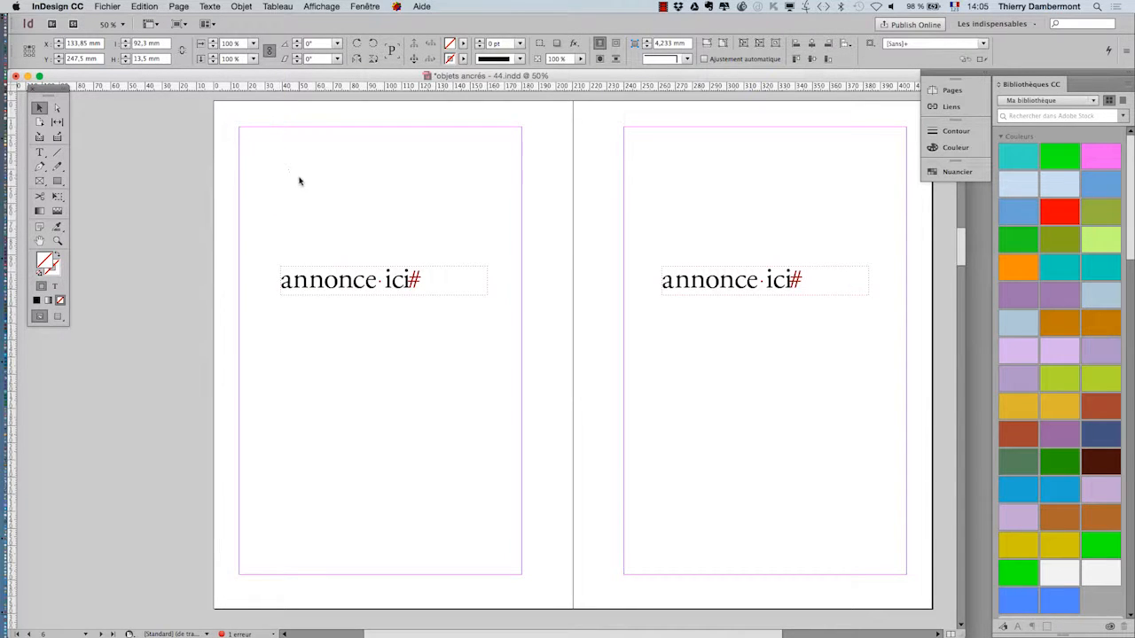
click(144, 6)
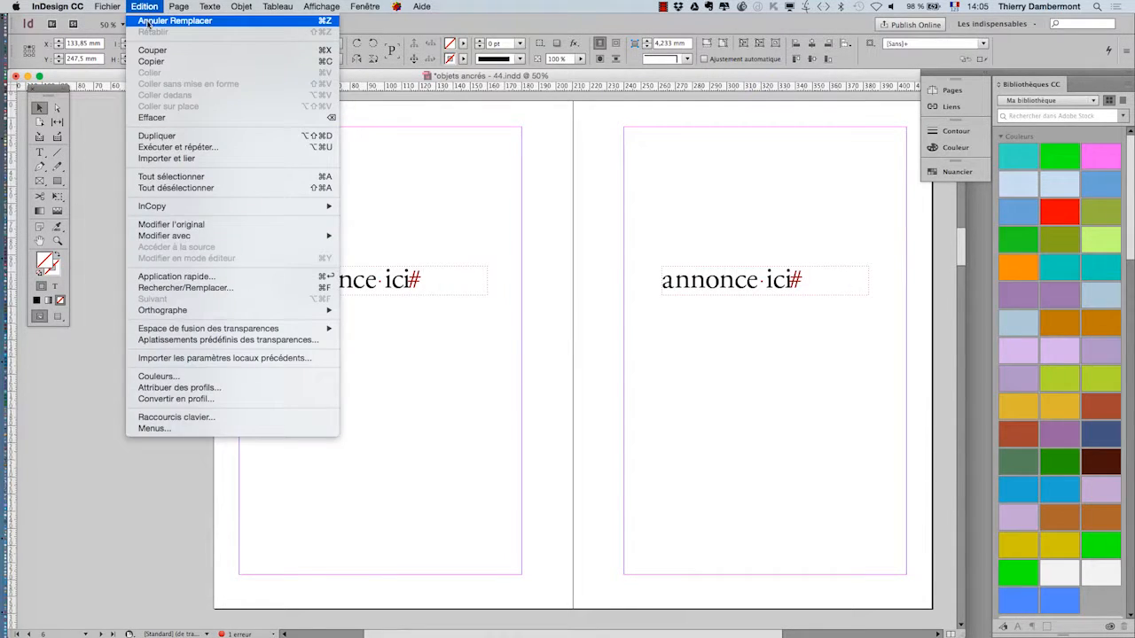
click(150, 21)
- Place the loaded car photo about 181 × 135 mm on the first annonce page, lower it over the page's middle, and show the spread in preview mode
drag(203, 99, 332, 328)
drag(337, 241, 338, 371)
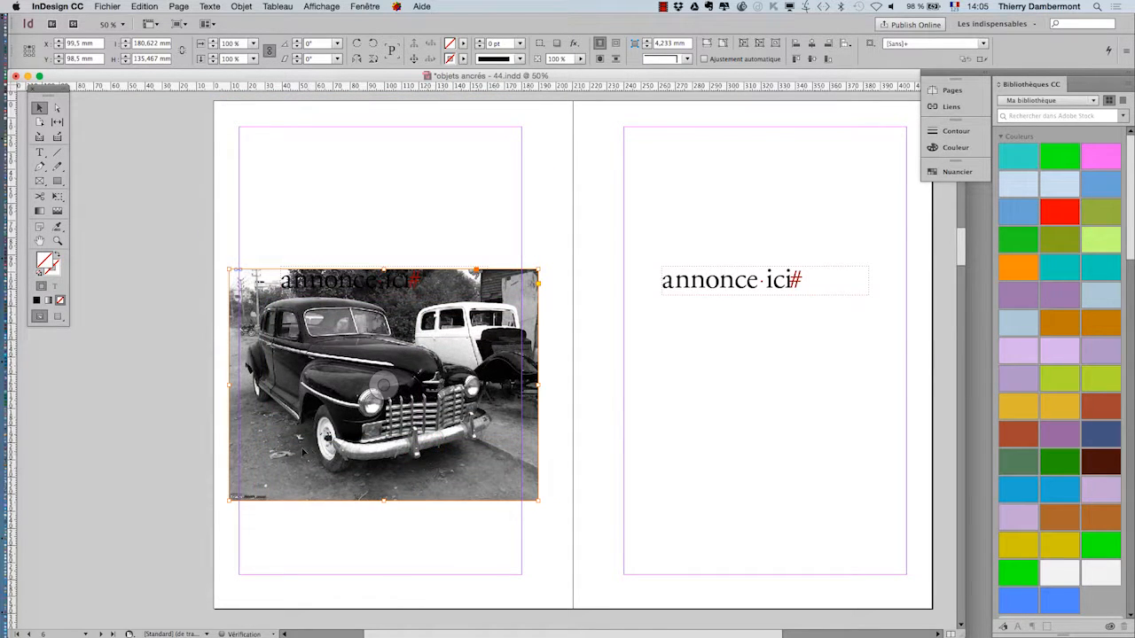
click(57, 316)
click(160, 459)
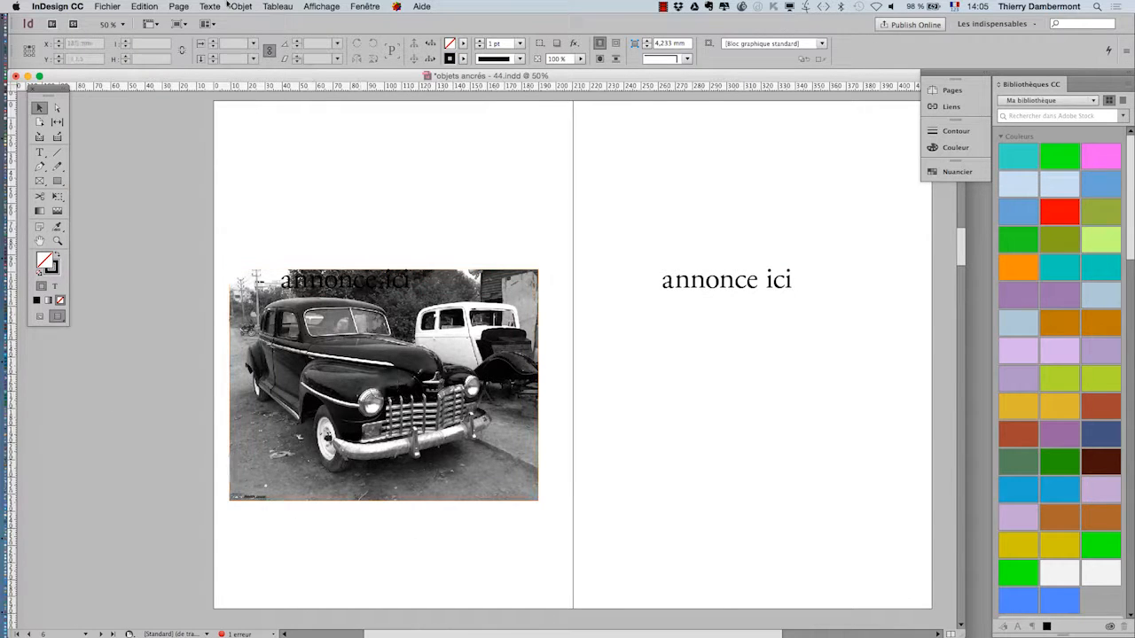
- Save a new version of the layout as objets ancrés - 45.indd in the same folder
click(108, 6)
click(160, 93)
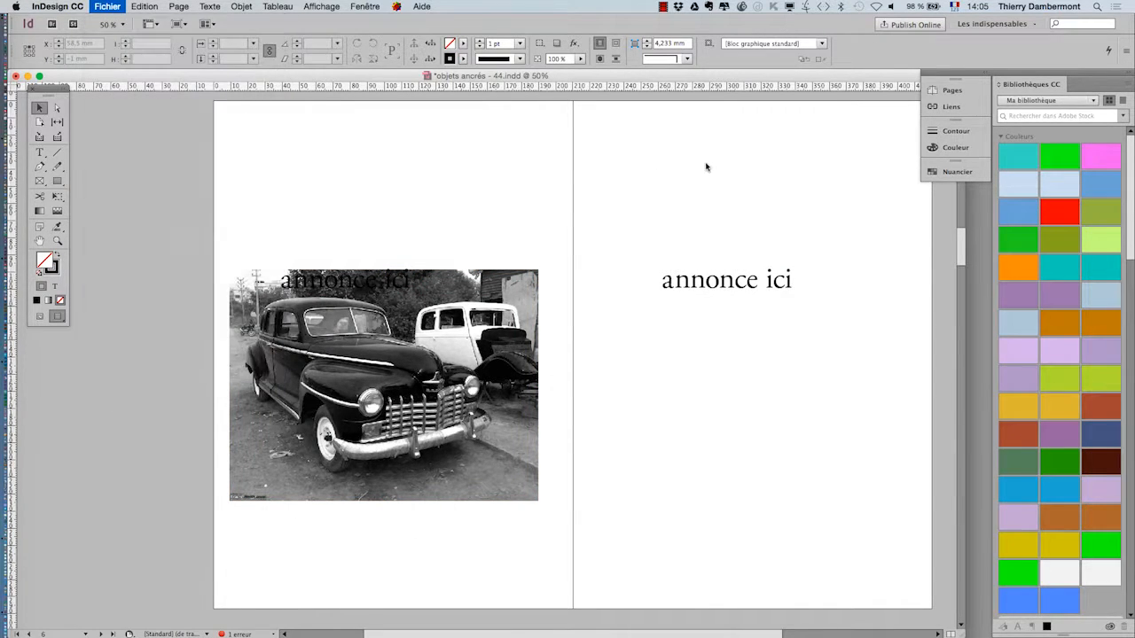
click(590, 76)
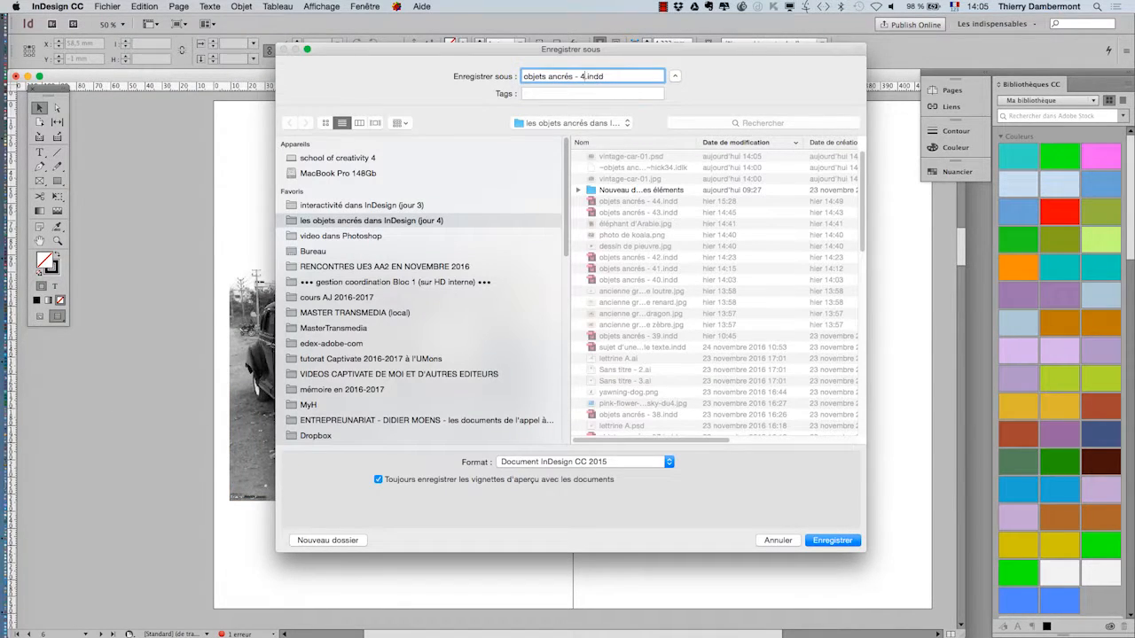
text(5)
key(Return)
- Move the car photo just below the annonce ici text and compare selecting its frame with selecting the image inside
drag(454, 299, 454, 329)
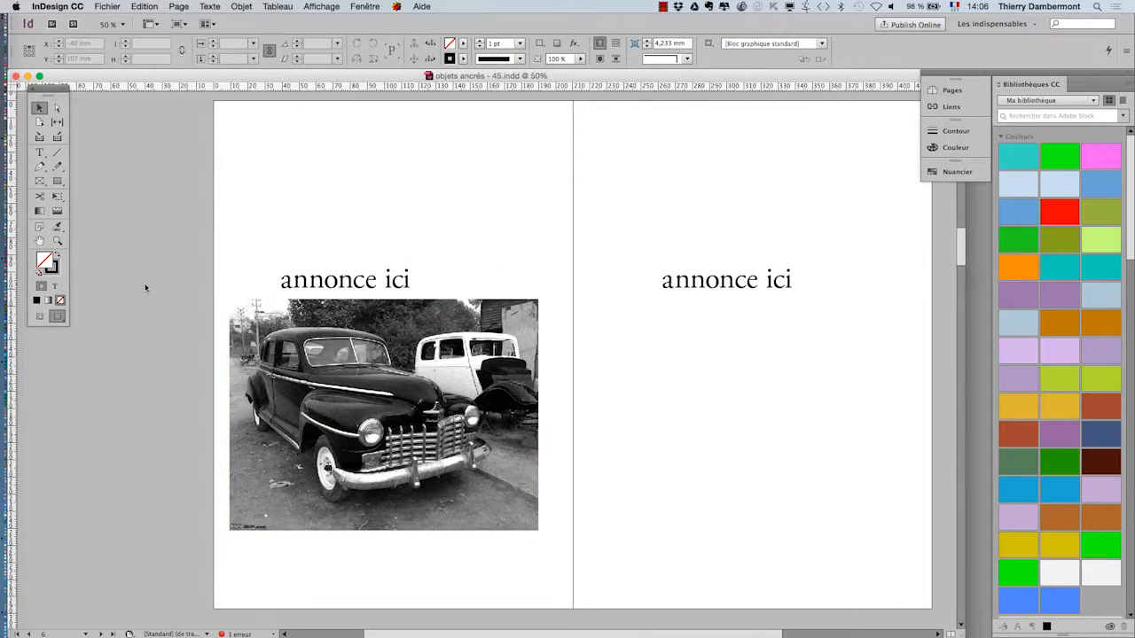
key(F5)
click(244, 322)
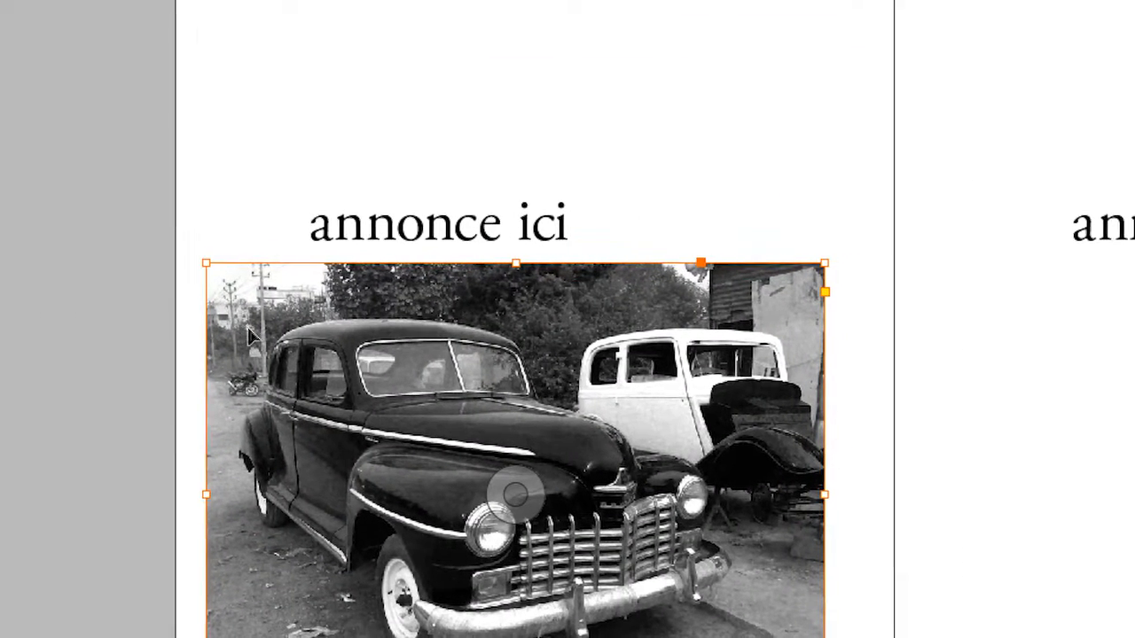
double_click(249, 330)
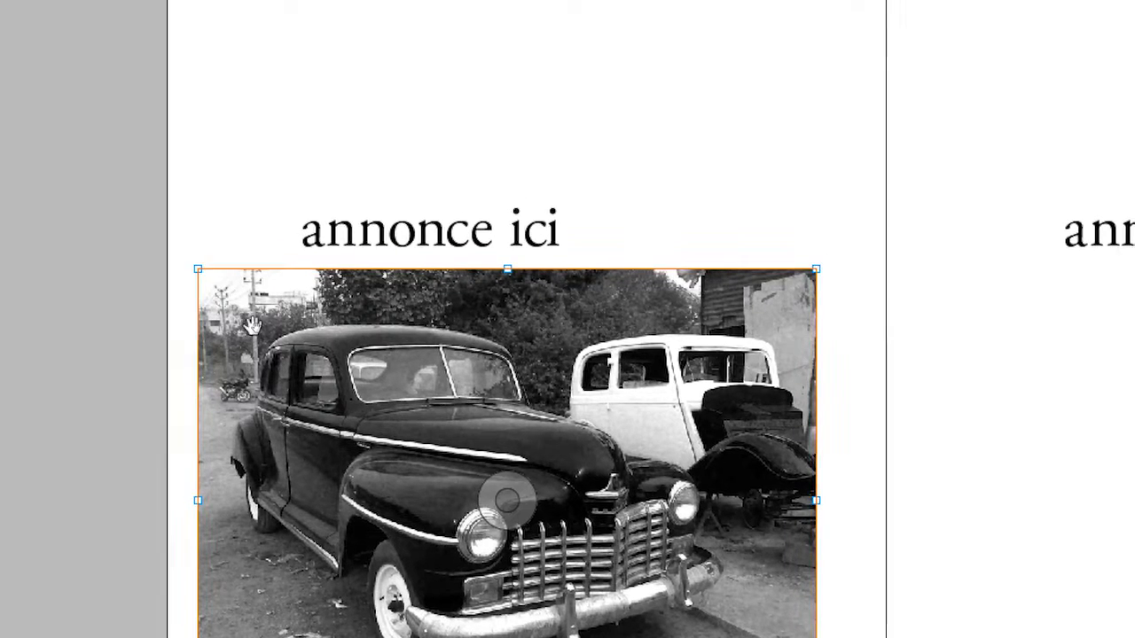
click(99, 295)
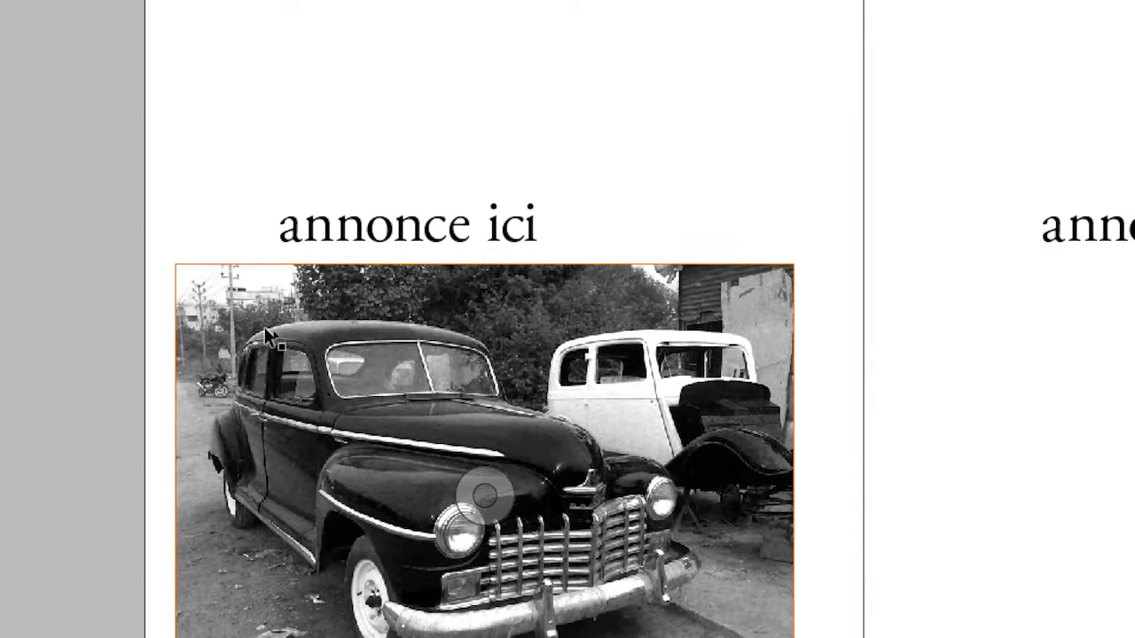
- Fill the photo's frame with the magenta swatch C=0 M=100 J=0 N=0 and float the swatches palette beside the photo
click(305, 335)
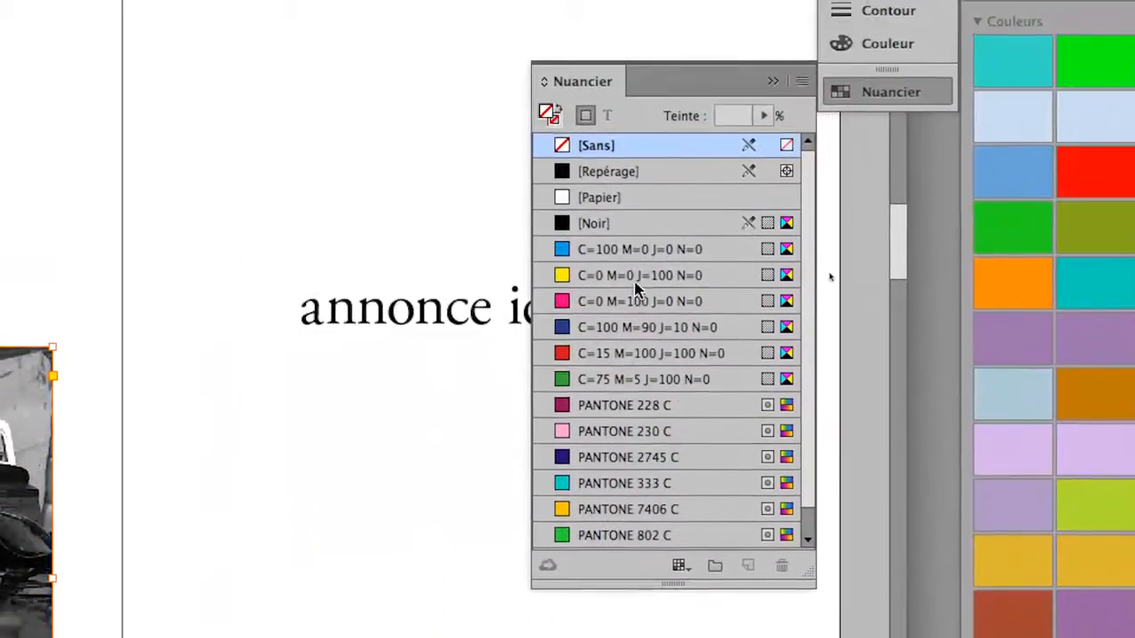
click(638, 196)
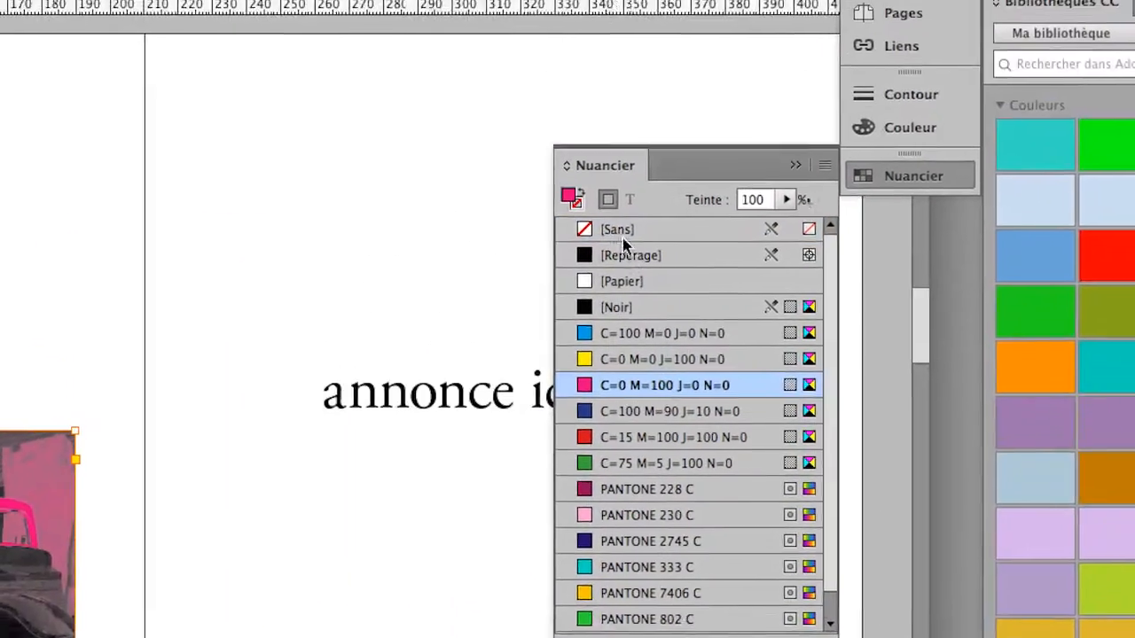
drag(610, 167, 158, 305)
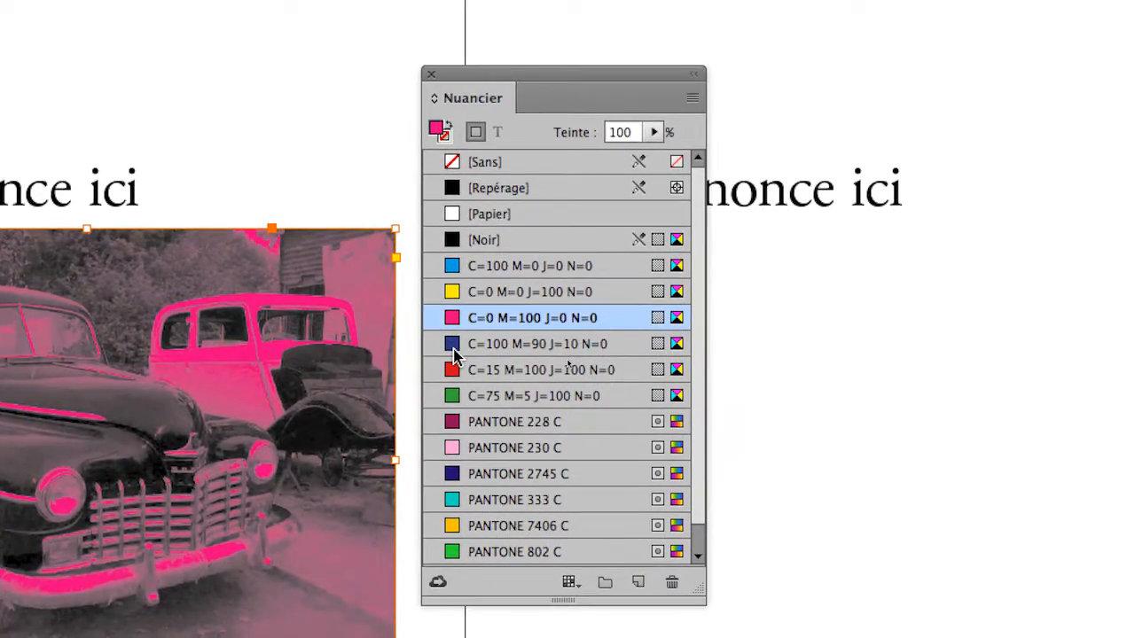
- Try the cyan C=100 M=0 J=0 N=0 and PANTONE 7406 C swatches as the frame's fill, and reset the fill to none
click(437, 510)
click(473, 266)
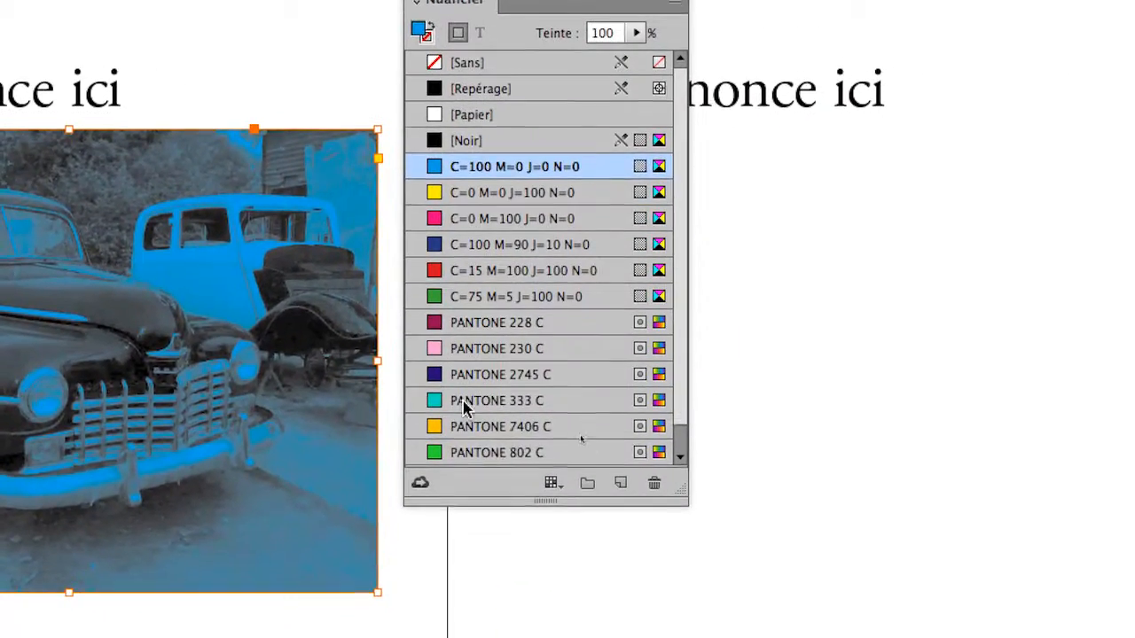
click(586, 465)
click(463, 425)
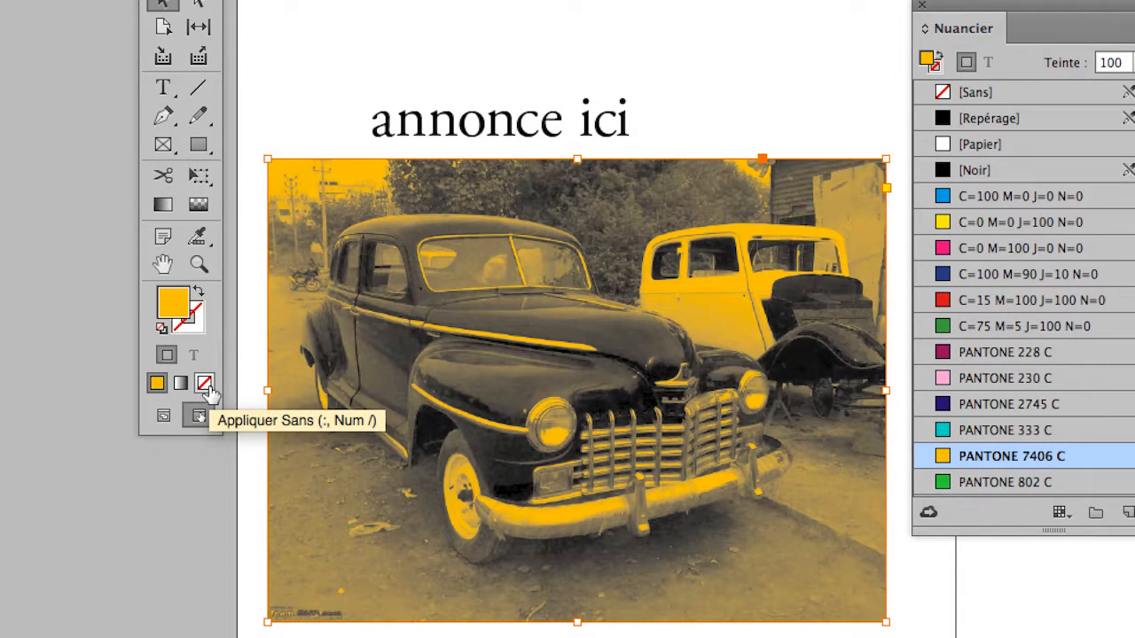
click(206, 388)
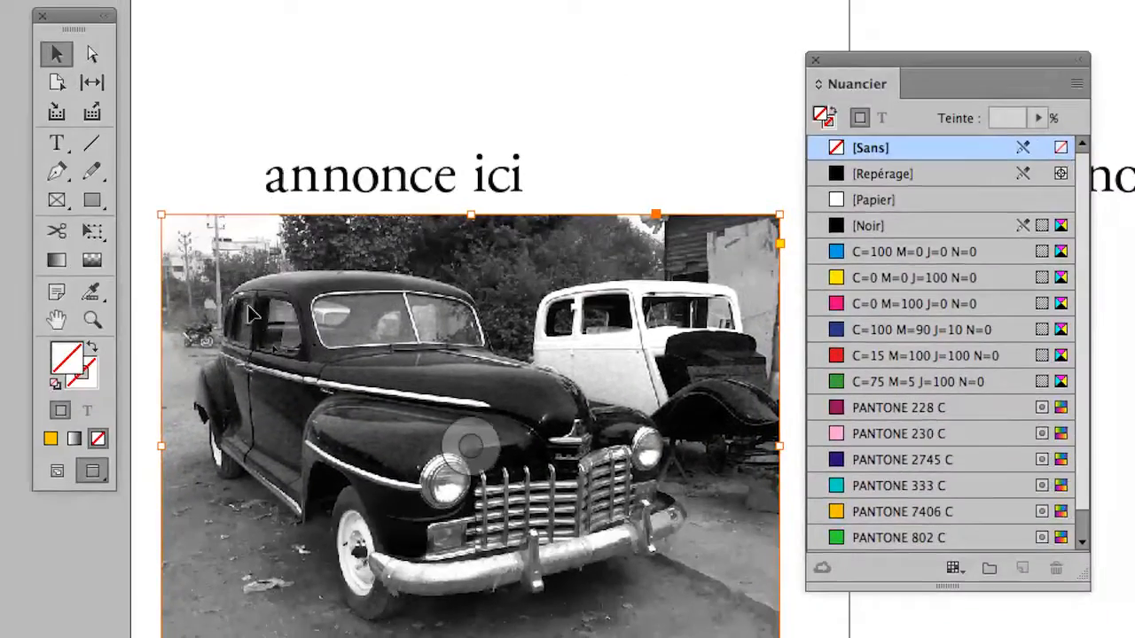
- Select the grayscale image inside the frame, bring the palettes close to it, and color the image with C=0 M=100 J=0 N=0
double_click(248, 307)
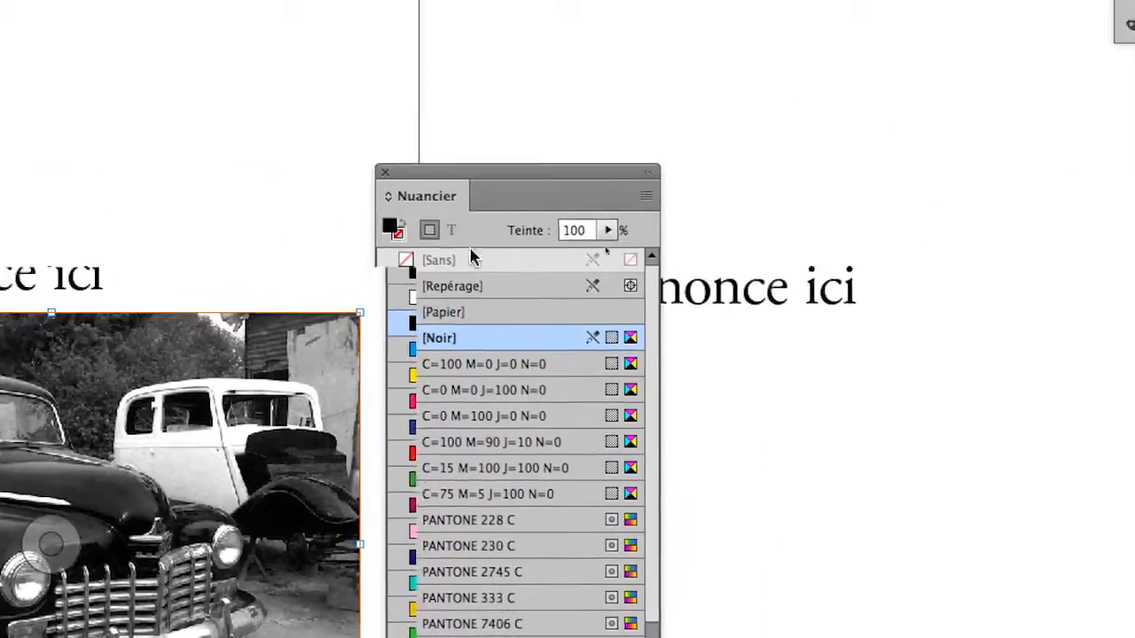
drag(1005, 25, 962, 28)
drag(451, 223, 268, 262)
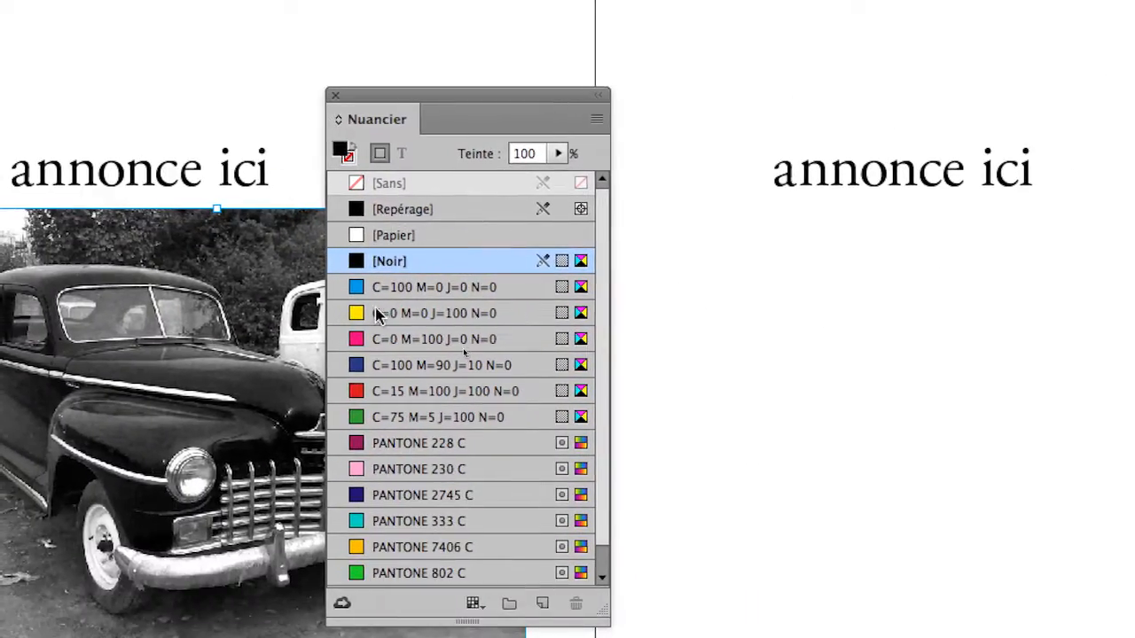
click(237, 476)
click(377, 328)
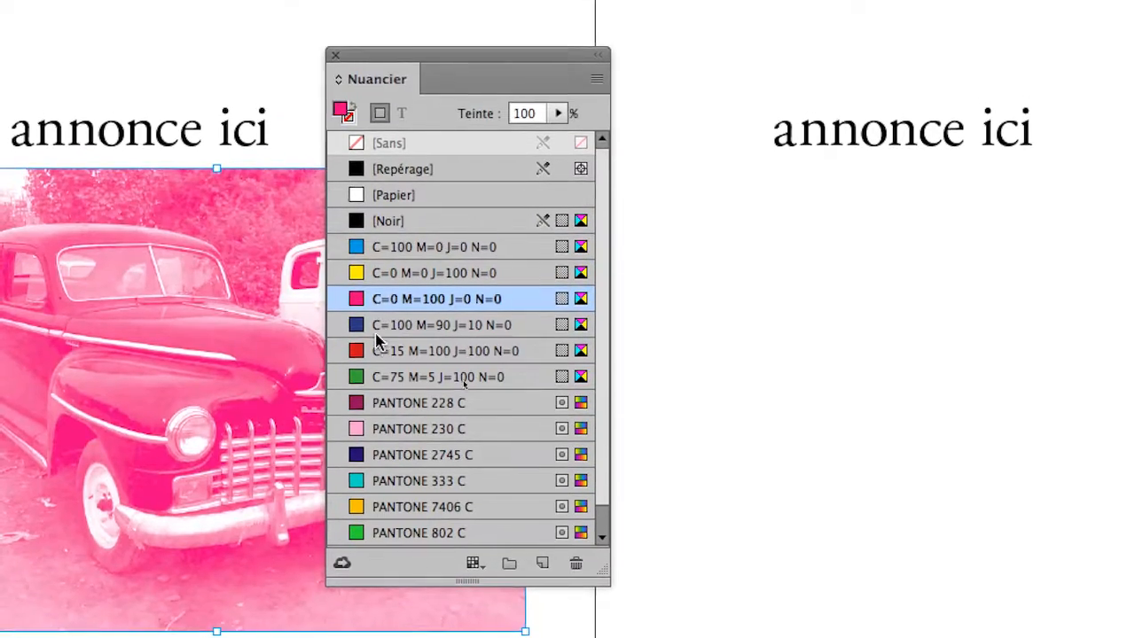
- Try other swatches on the image, including C=100 M=90 J=10 N=0, C=75 M=5 J=100 N=0, PANTONE 230 C and PANTONE 333 C
click(376, 358)
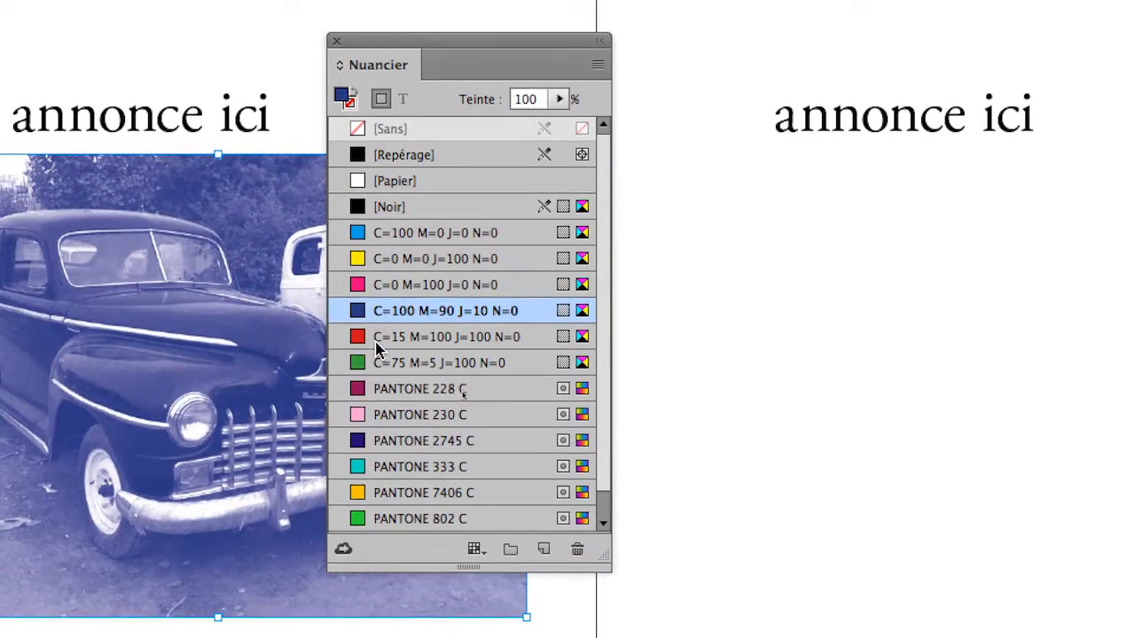
click(377, 354)
click(376, 354)
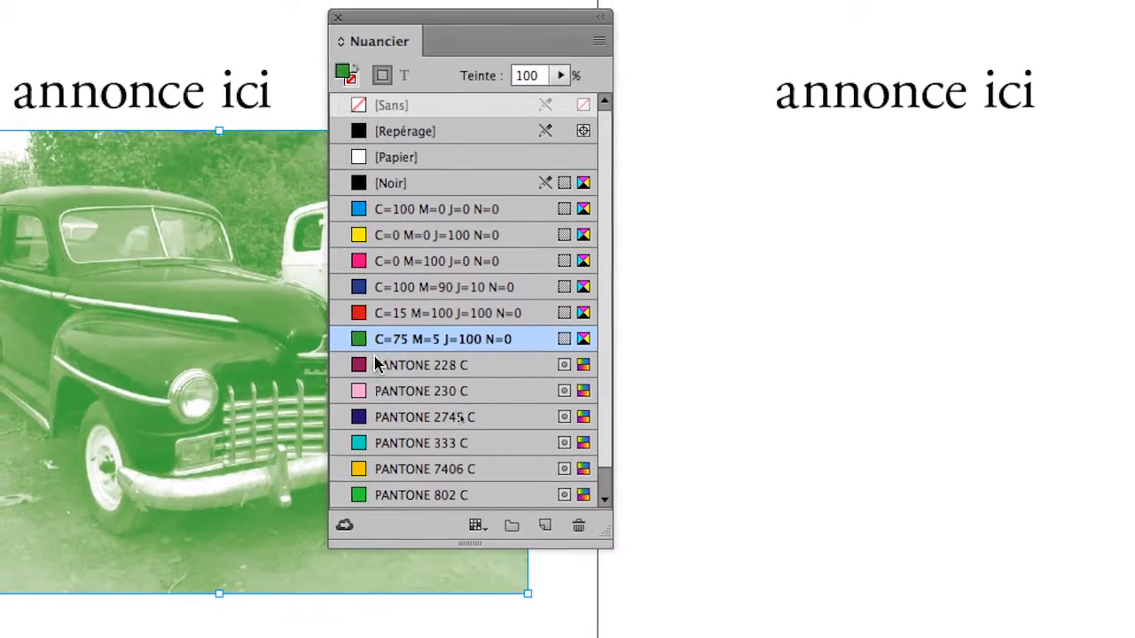
click(377, 377)
click(376, 377)
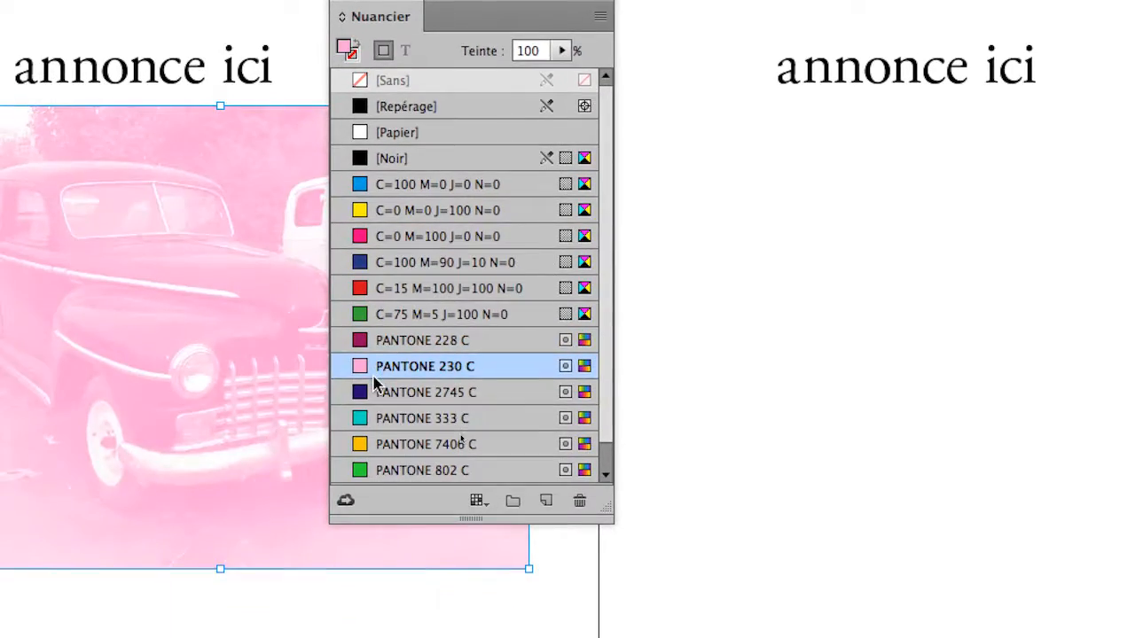
click(376, 402)
click(376, 399)
- Test further process swatches on the image, settle on C=100 M=0 J=0 N=0, move the swatches palette clear of the photo and deselect
click(392, 269)
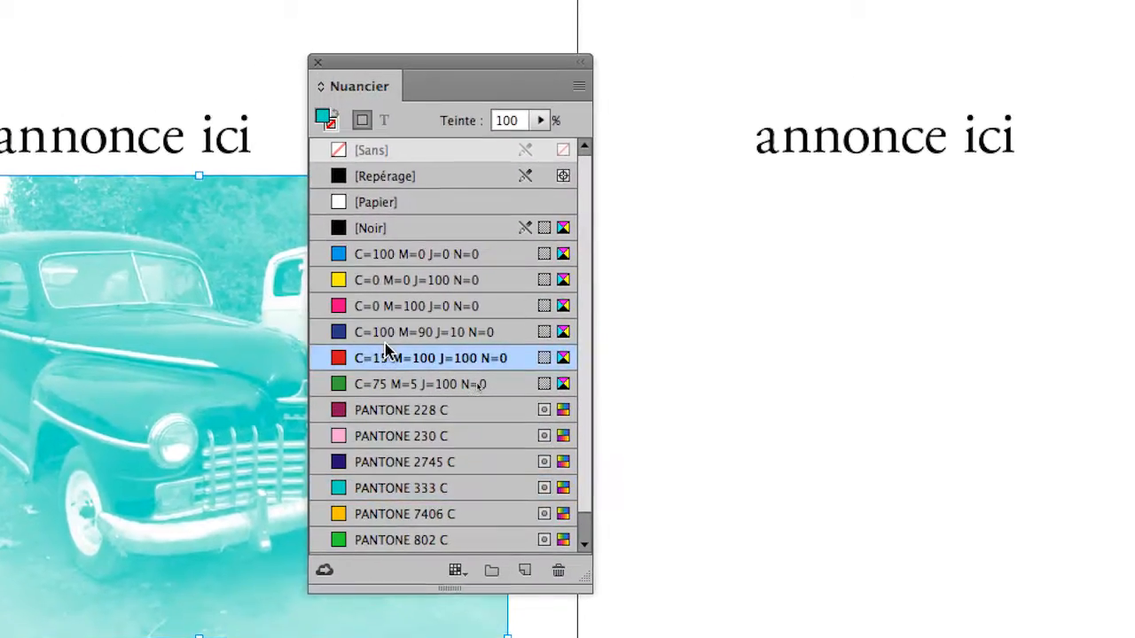
click(390, 243)
click(383, 329)
click(383, 304)
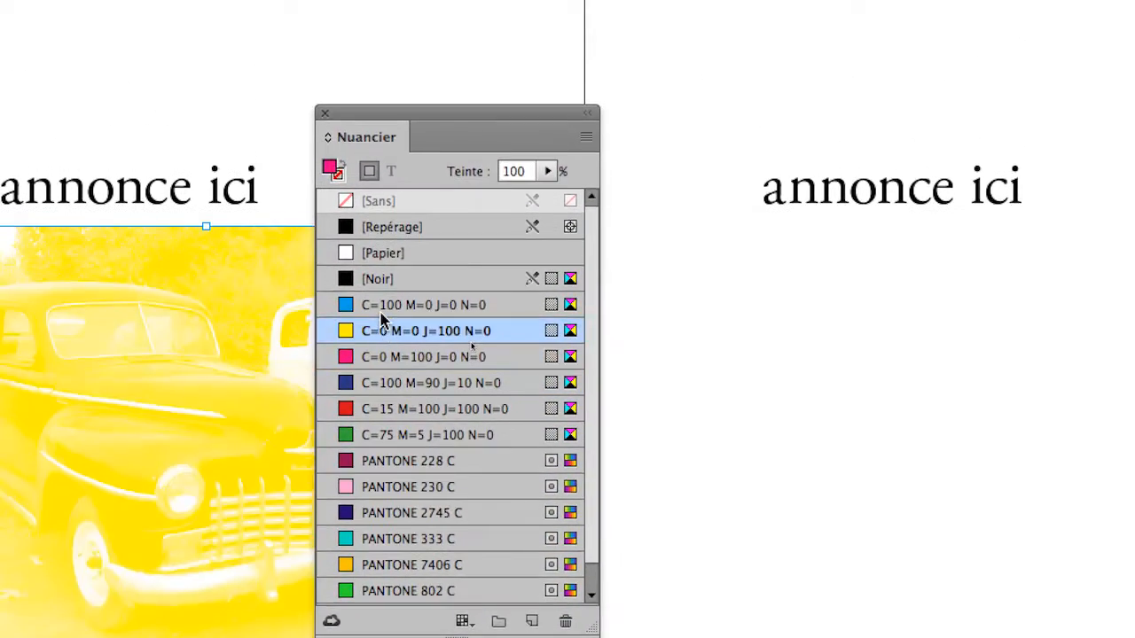
click(381, 279)
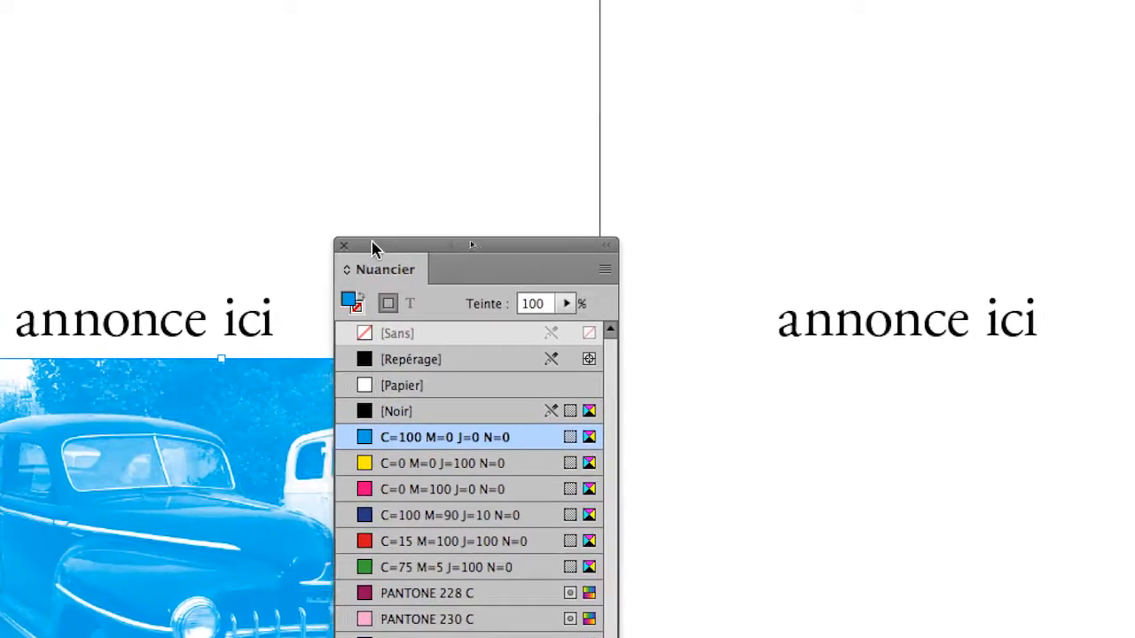
drag(355, 112, 598, 110)
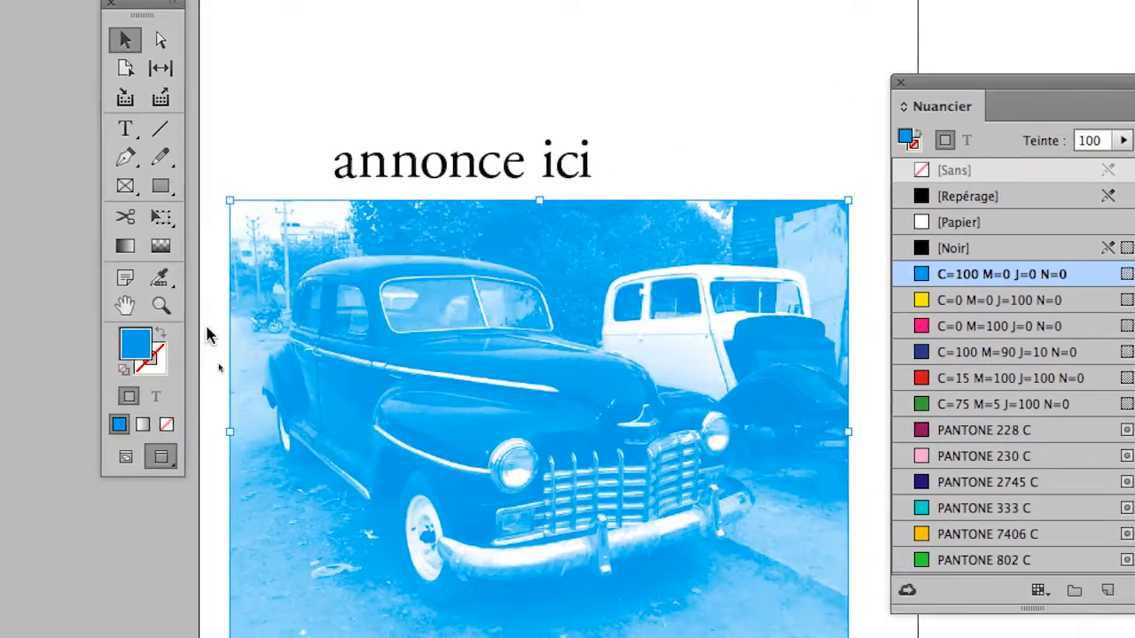
click(208, 329)
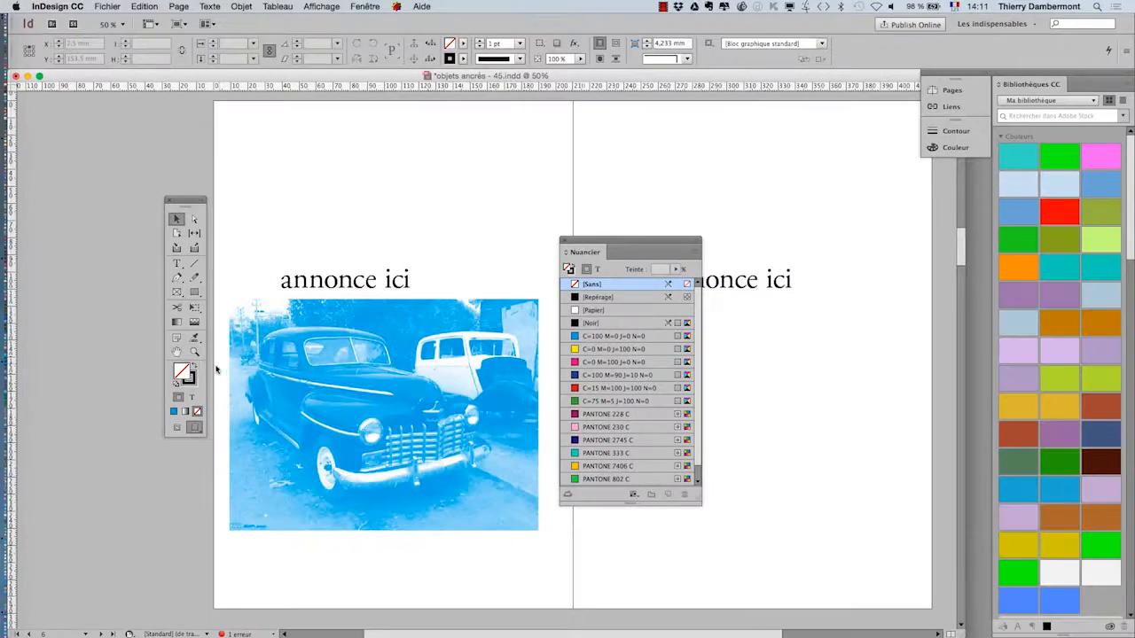
- Try creating the RGB swatch R=0 V=67 B=69 as the fill of the selected photo frame, and undo it
click(284, 389)
click(696, 256)
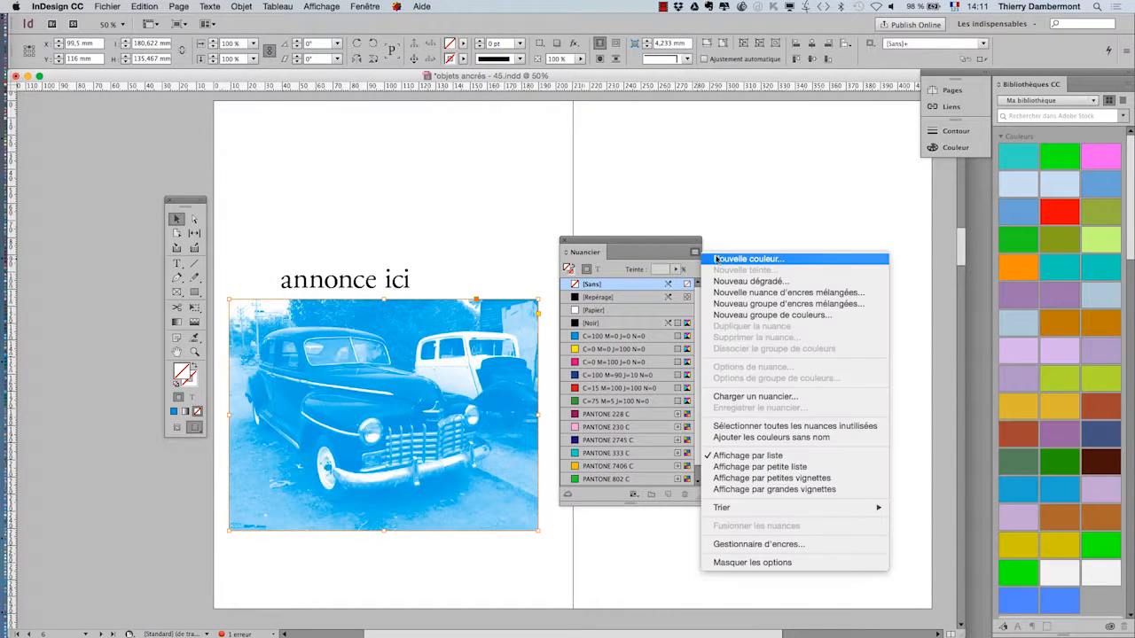
click(754, 271)
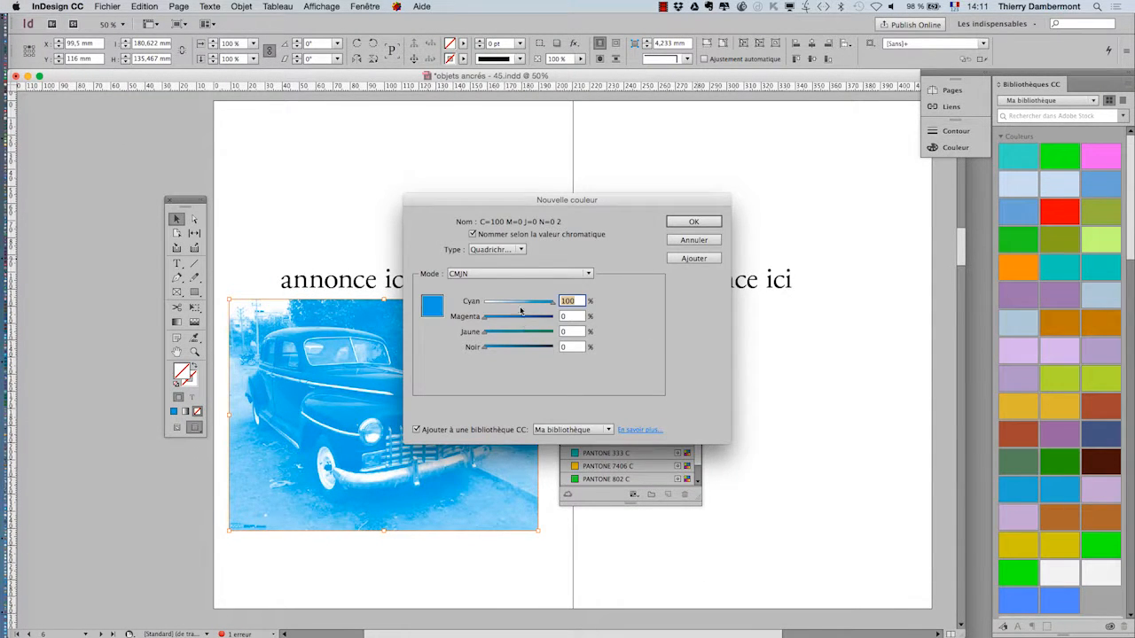
click(507, 278)
click(519, 299)
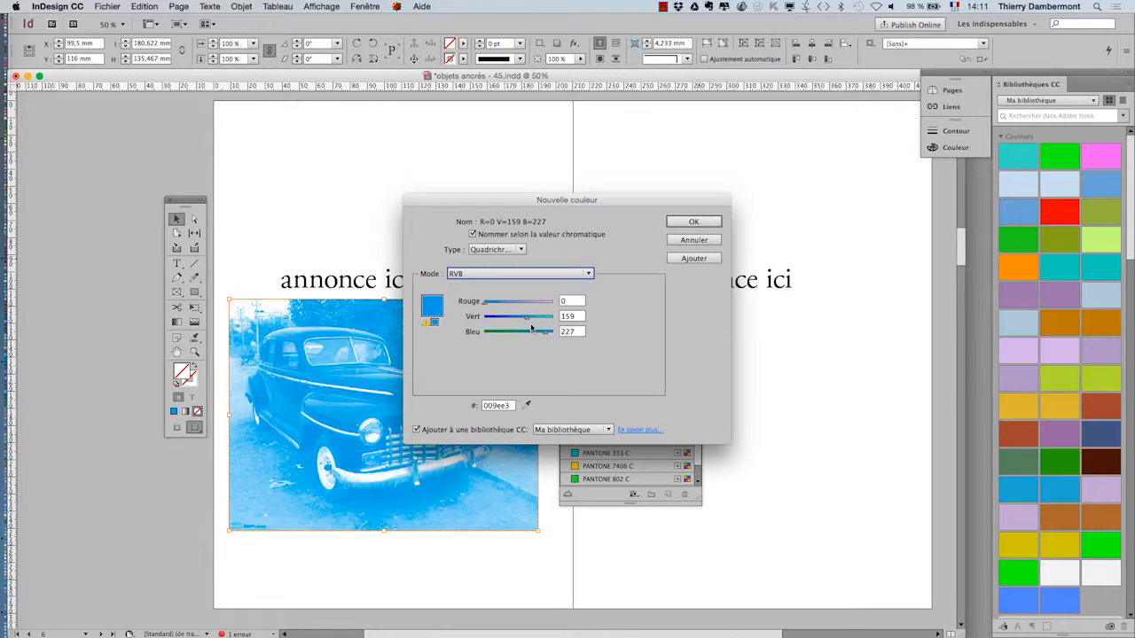
click(692, 222)
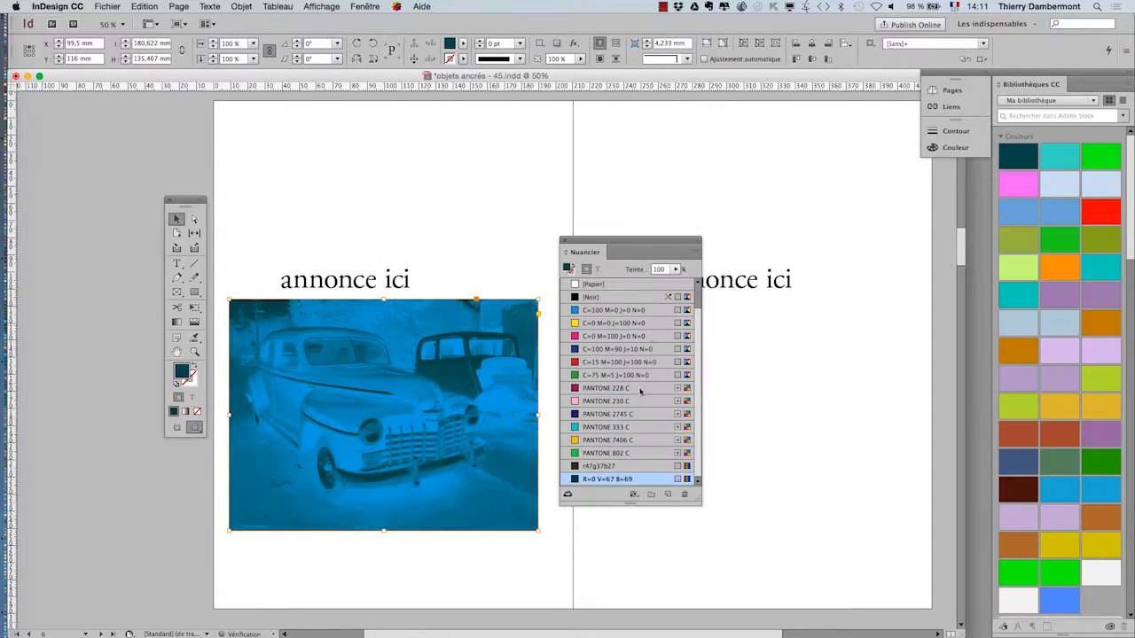
key(super+z)
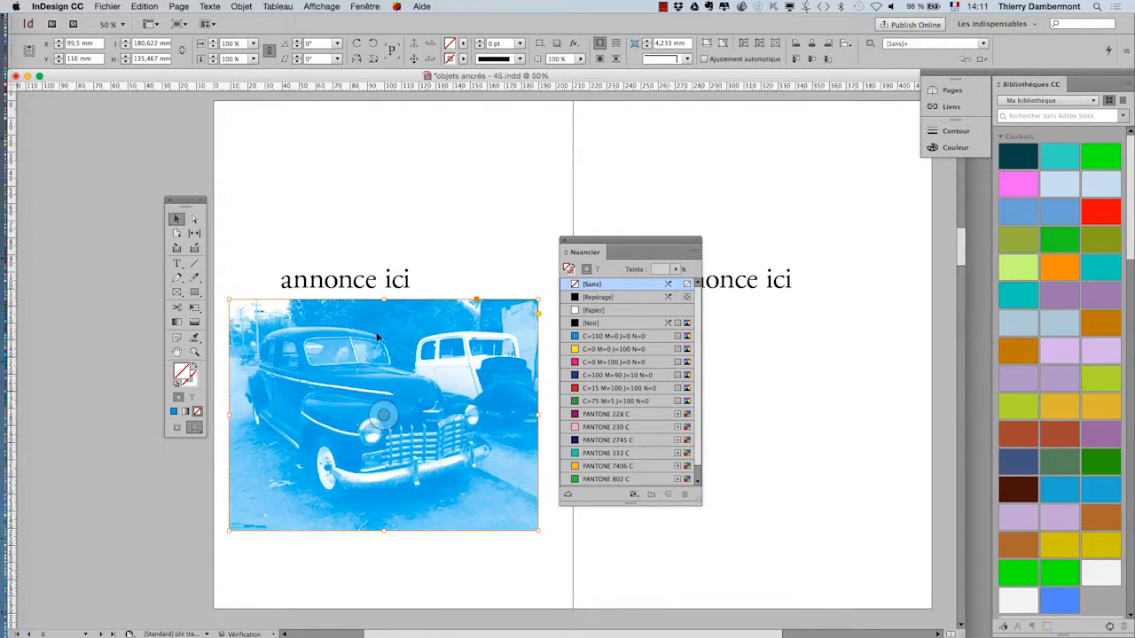
- Select the image inside the photo frame and color it with a new RGB swatch, R=140 V=159 B=58
double_click(300, 317)
click(694, 255)
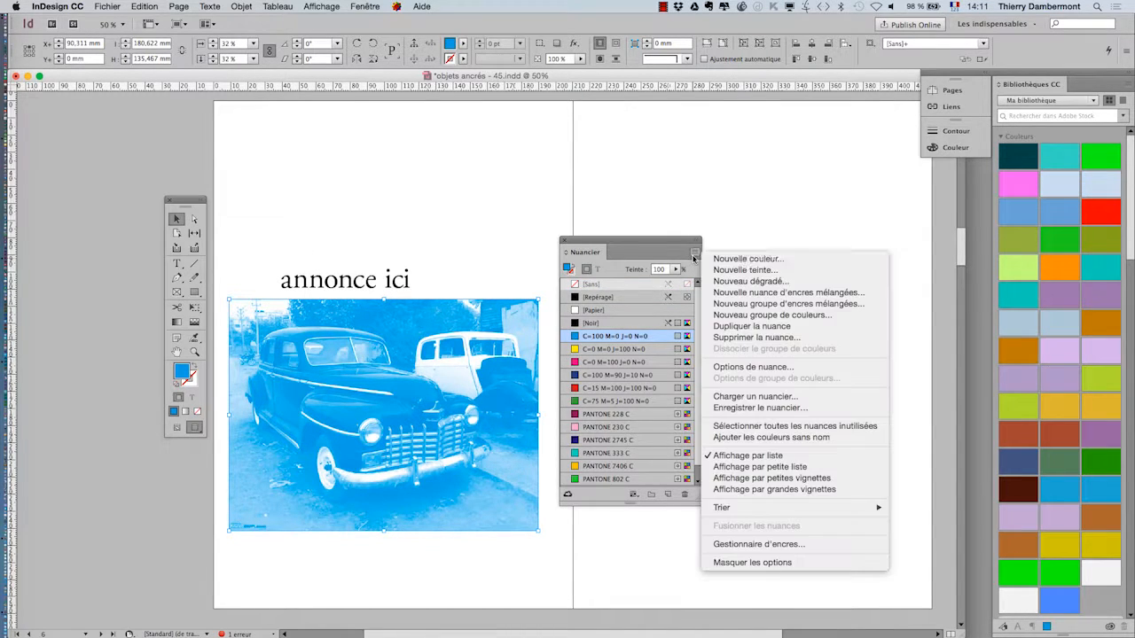
click(723, 256)
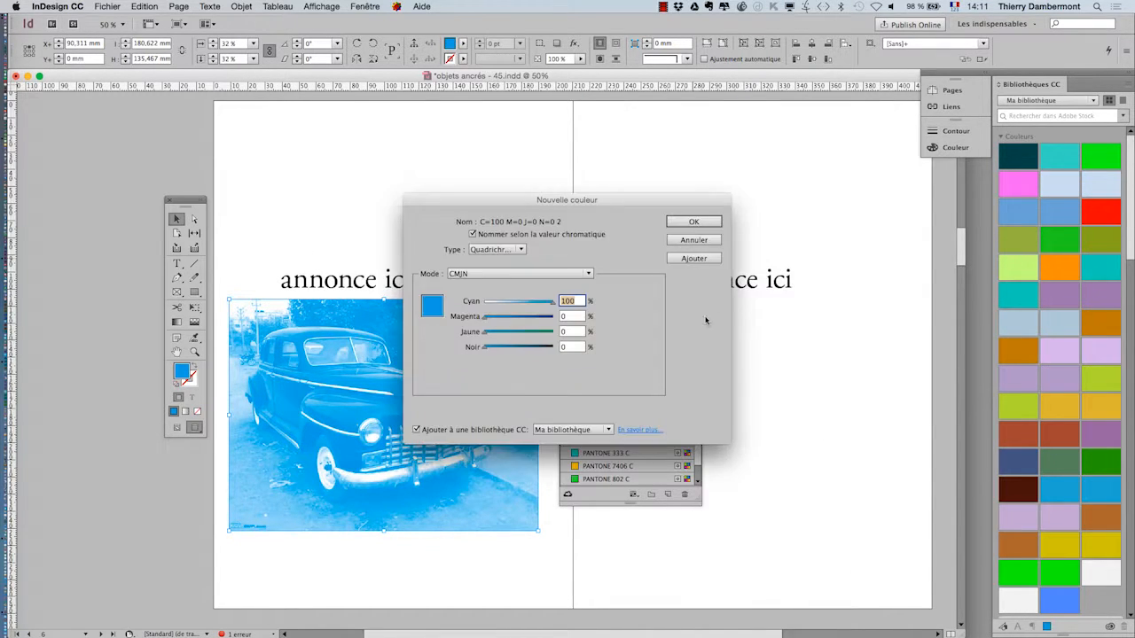
click(512, 275)
click(512, 299)
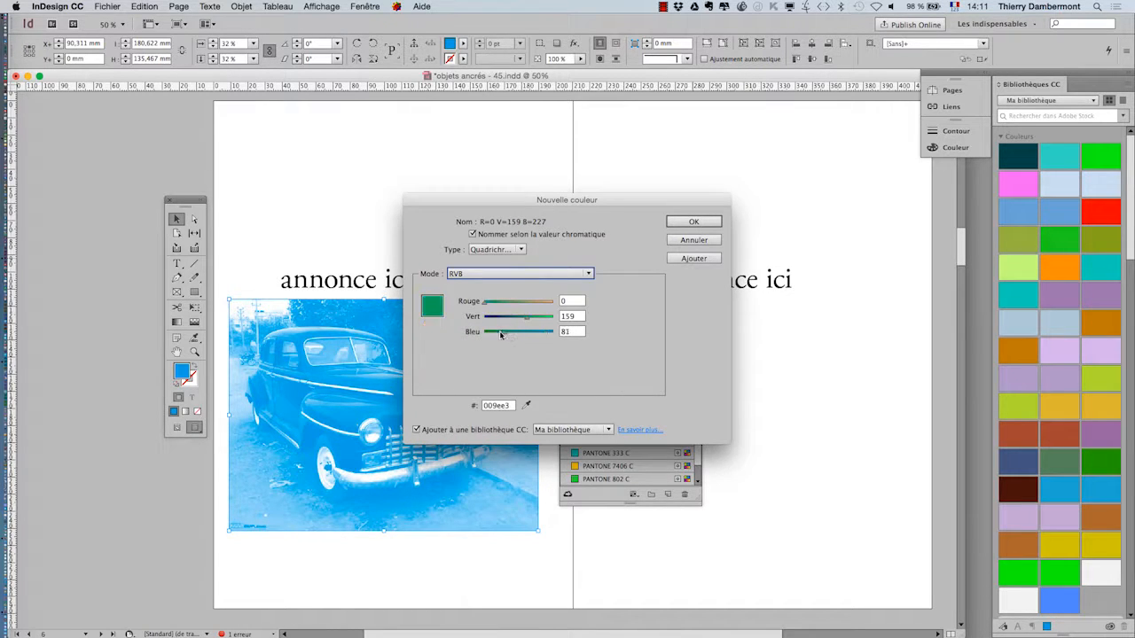
click(670, 224)
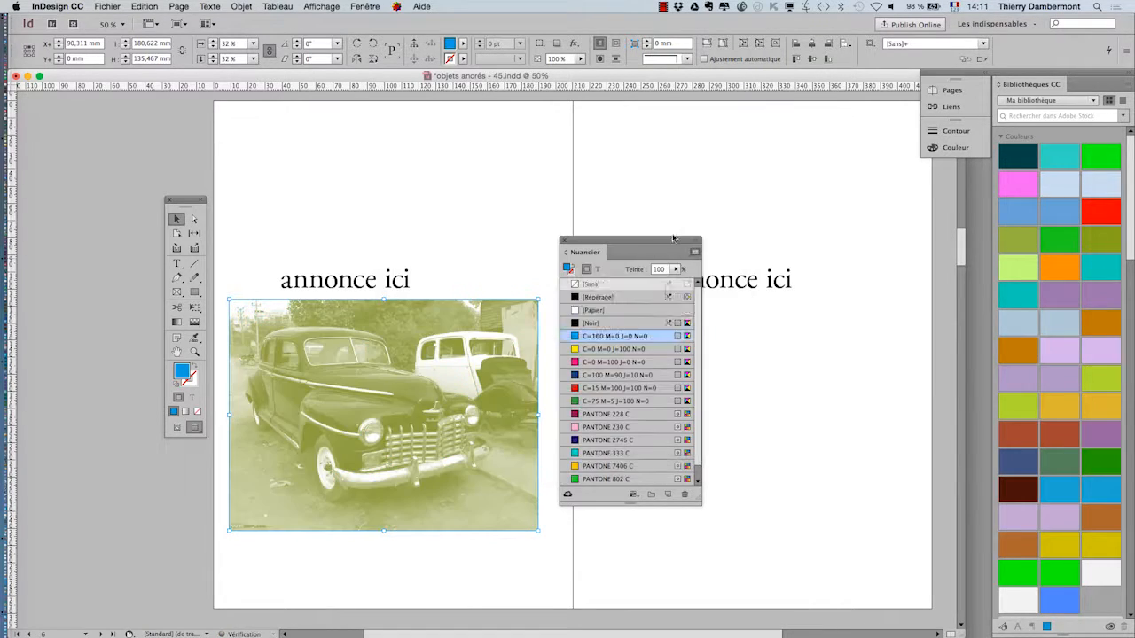
- Edit the new RGB swatch with the preview on, clear of the photo, and adjust its values to R=101 V=119 B=167
double_click(648, 480)
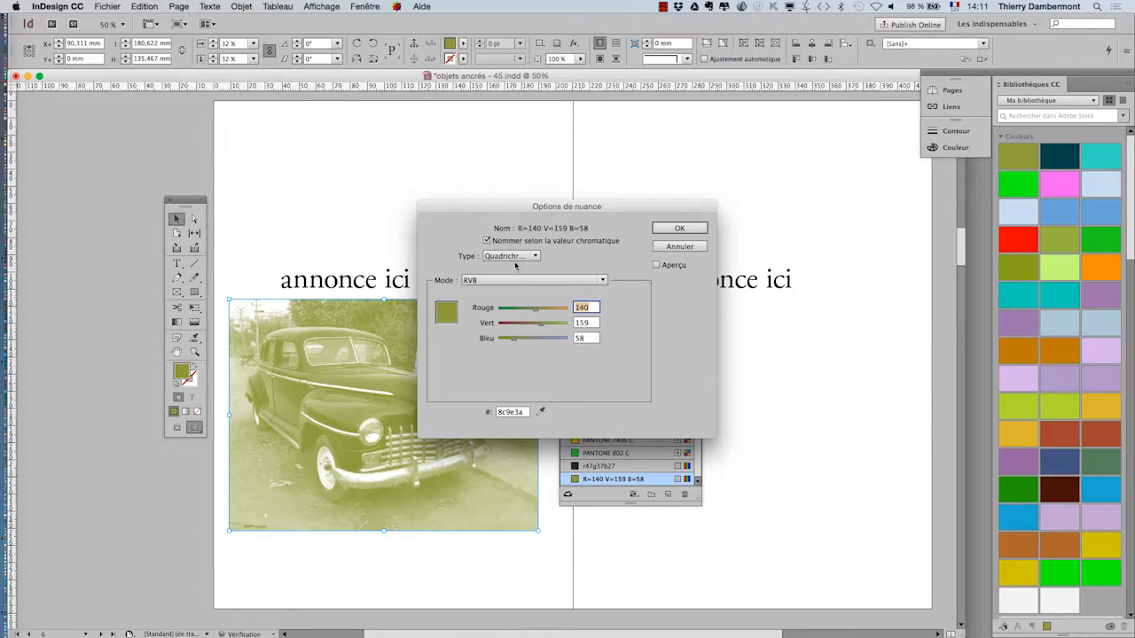
drag(477, 209, 633, 228)
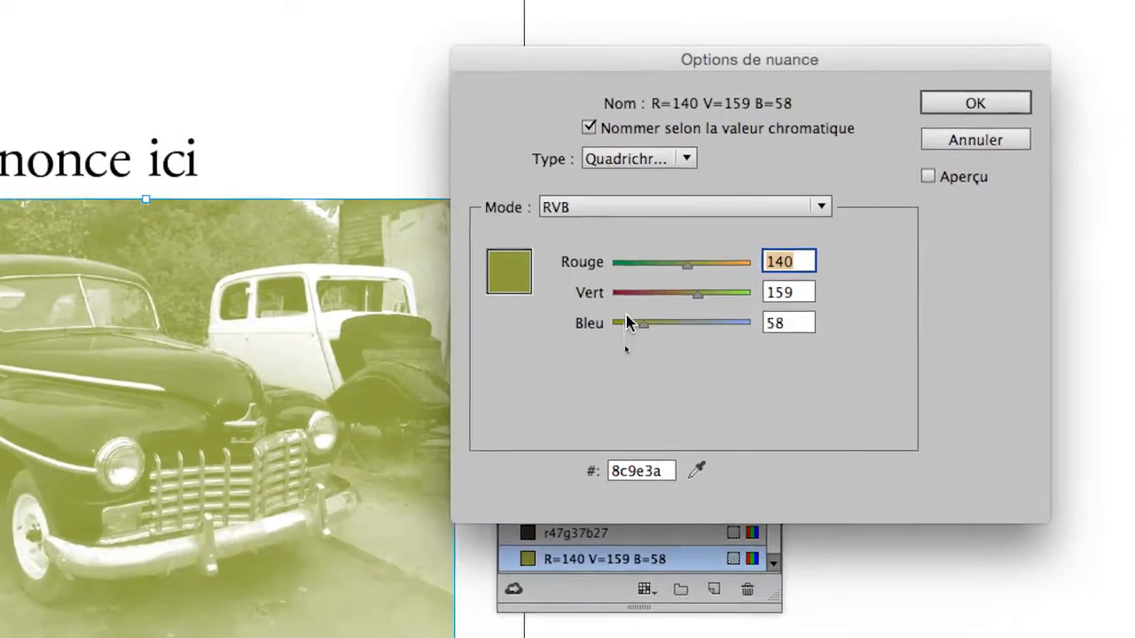
click(636, 292)
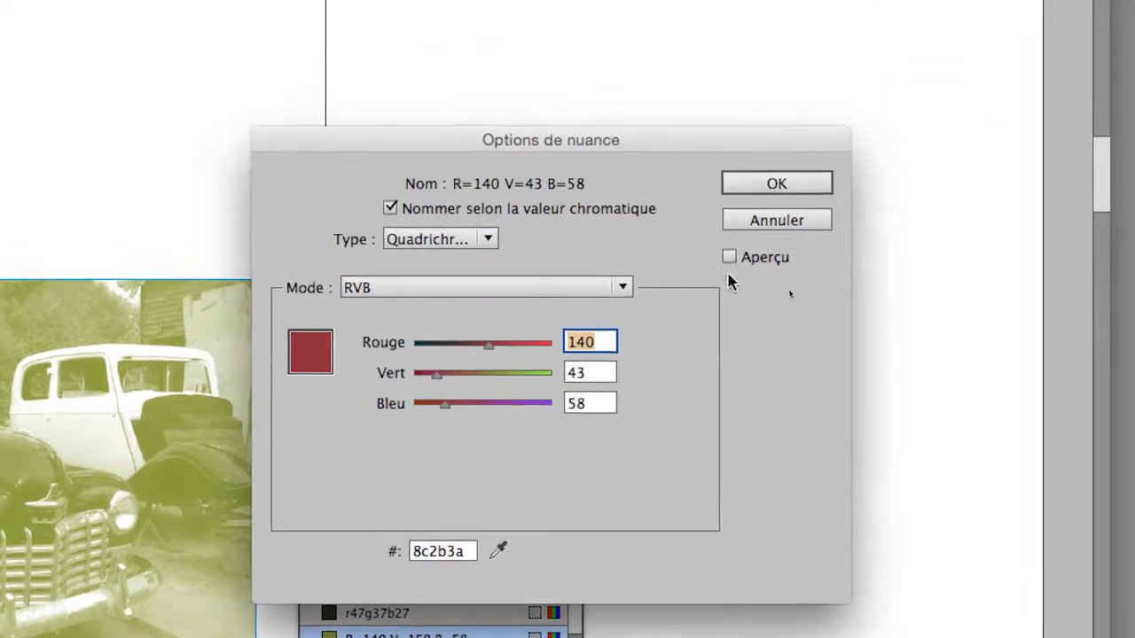
click(922, 191)
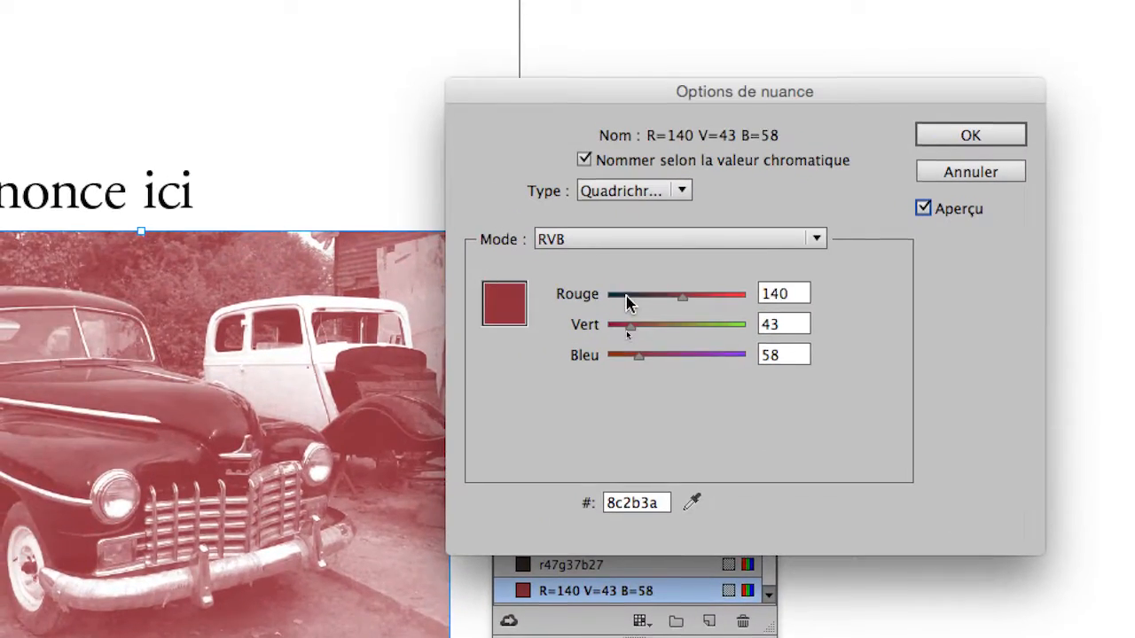
click(627, 296)
click(662, 294)
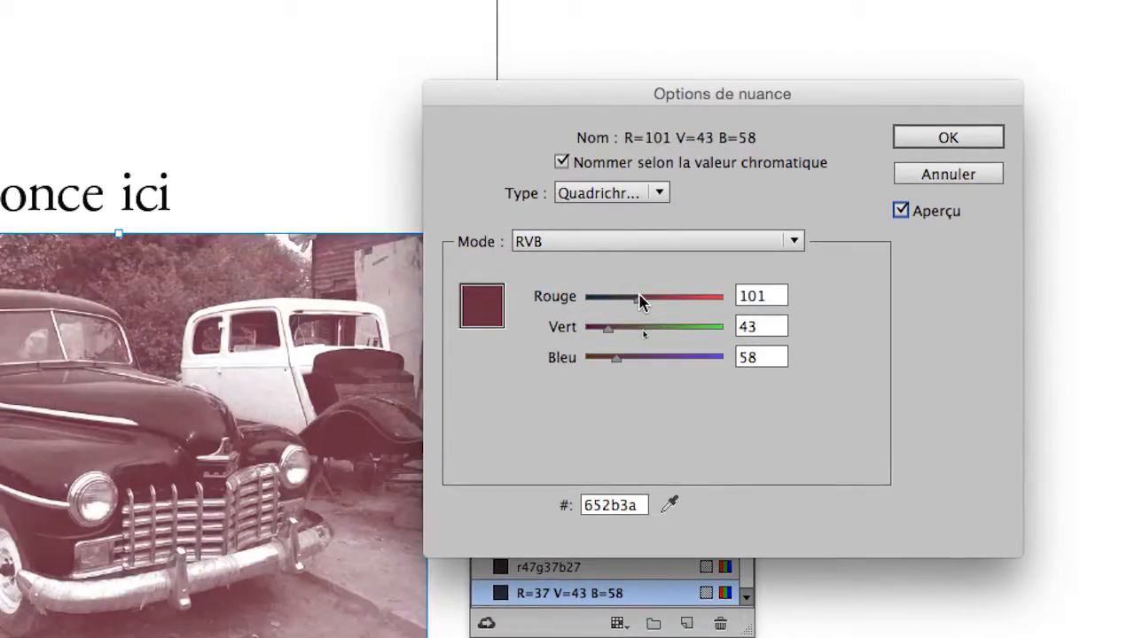
click(652, 313)
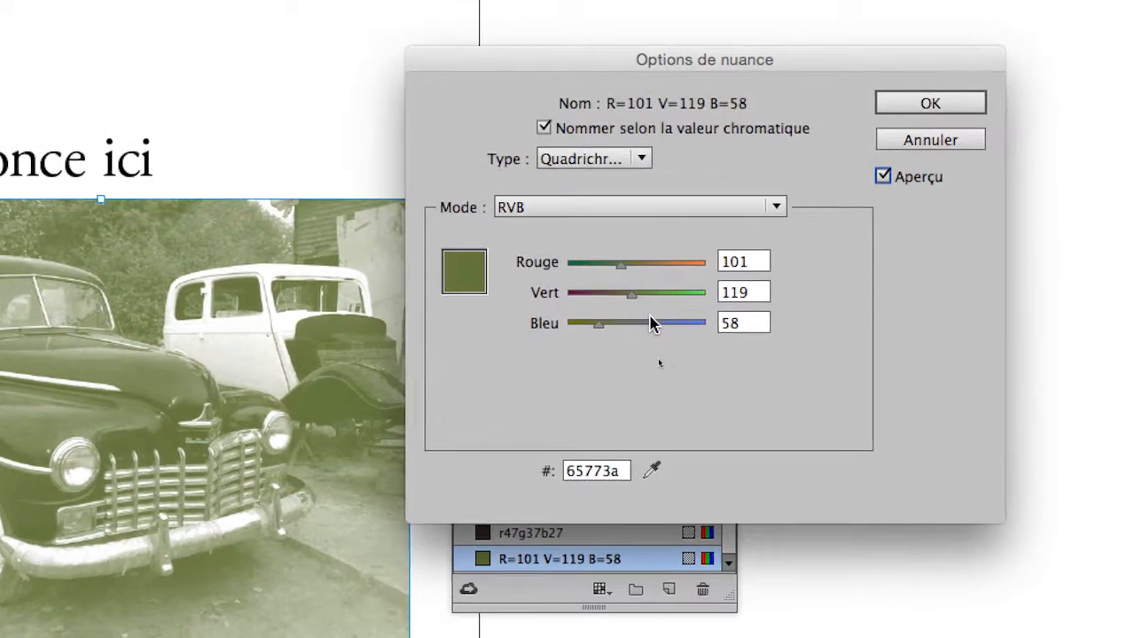
click(679, 344)
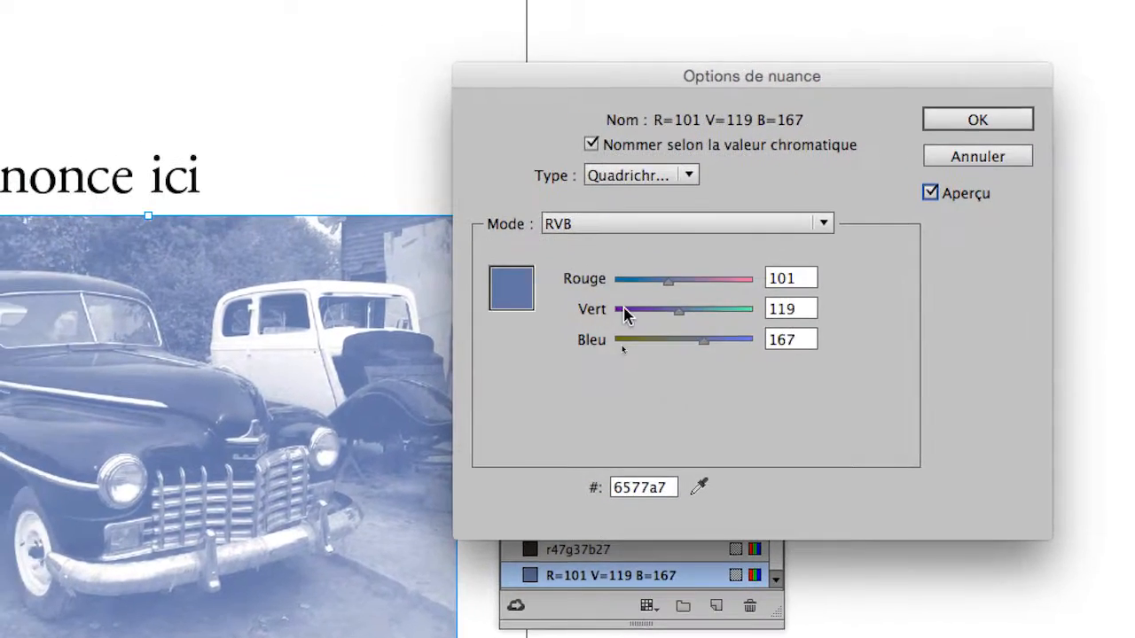
- Try more red and green values for the swatch and confirm it as R=35 V=68 B=167
click(573, 290)
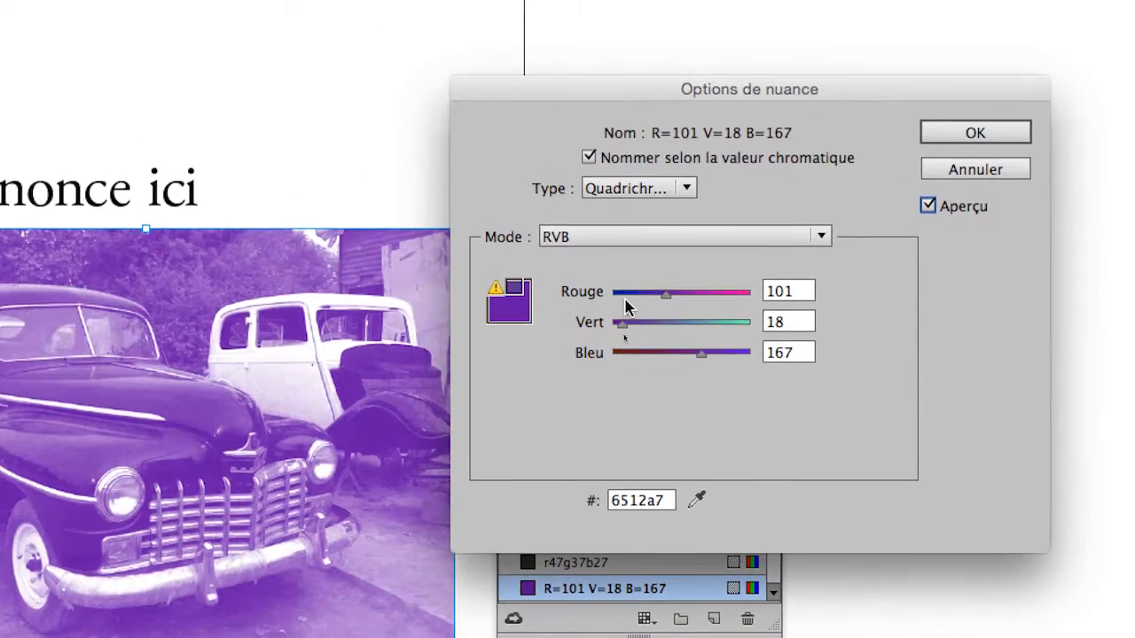
click(679, 297)
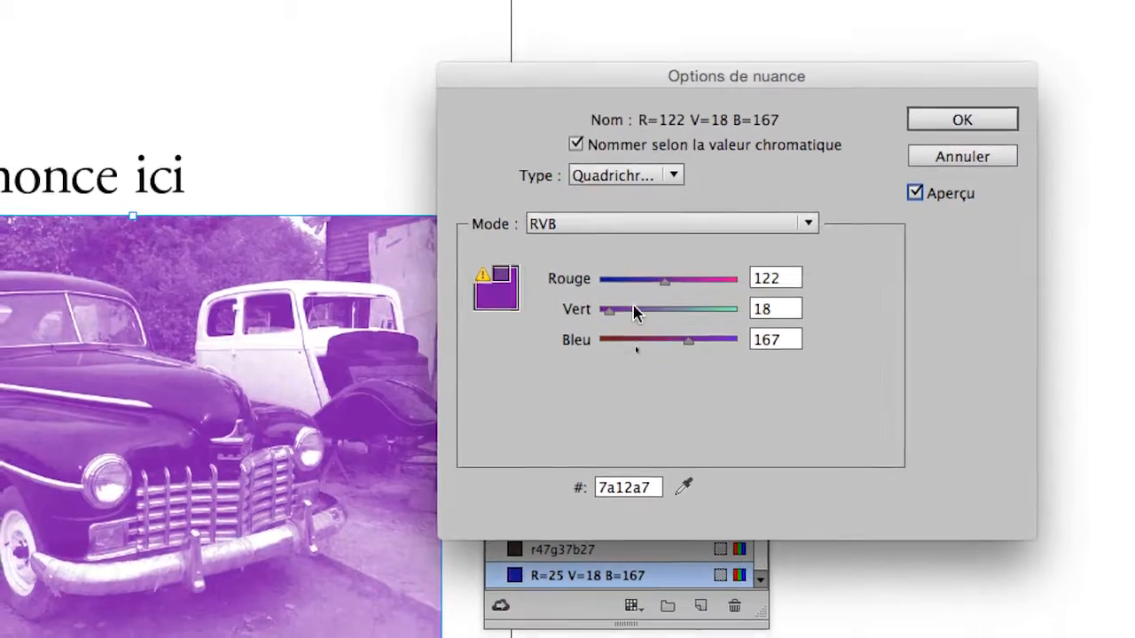
click(668, 329)
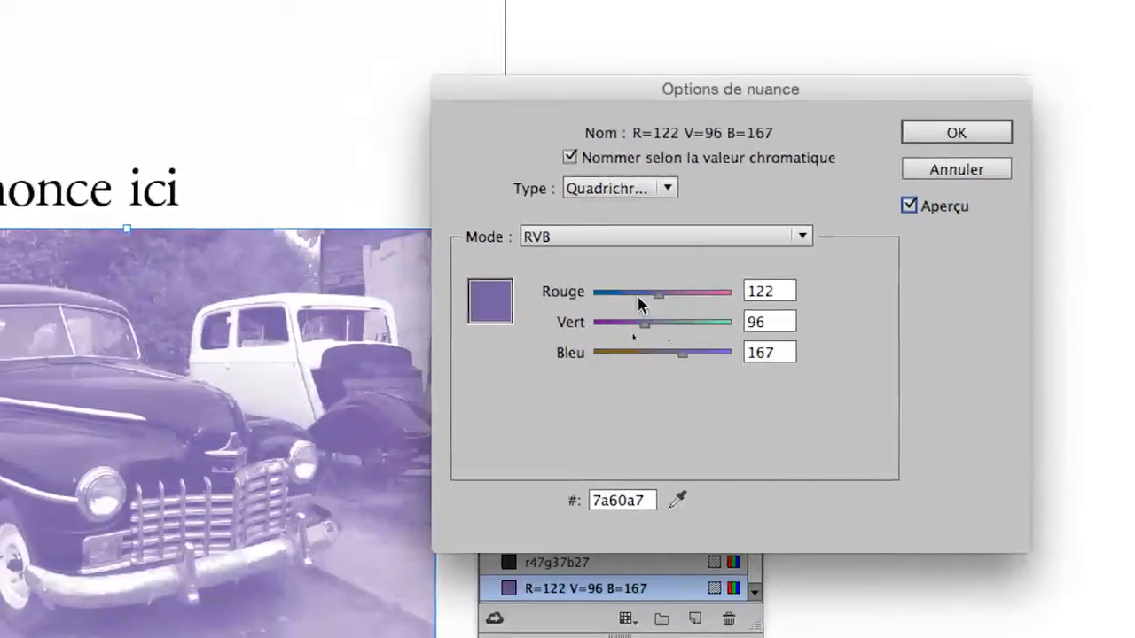
click(604, 276)
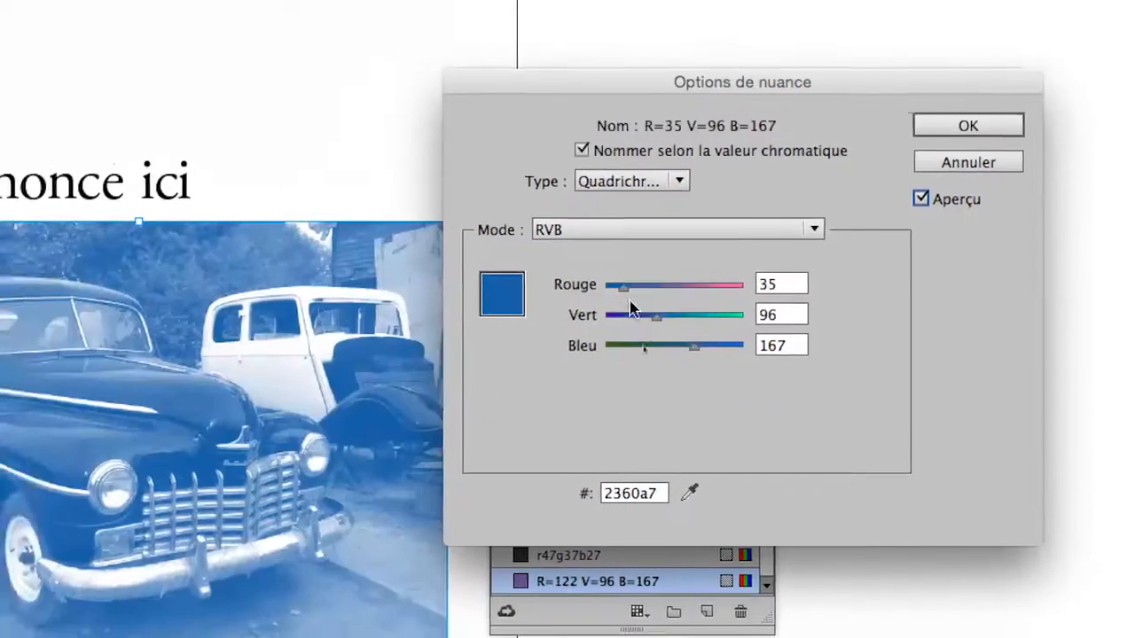
click(676, 305)
drag(653, 310, 600, 307)
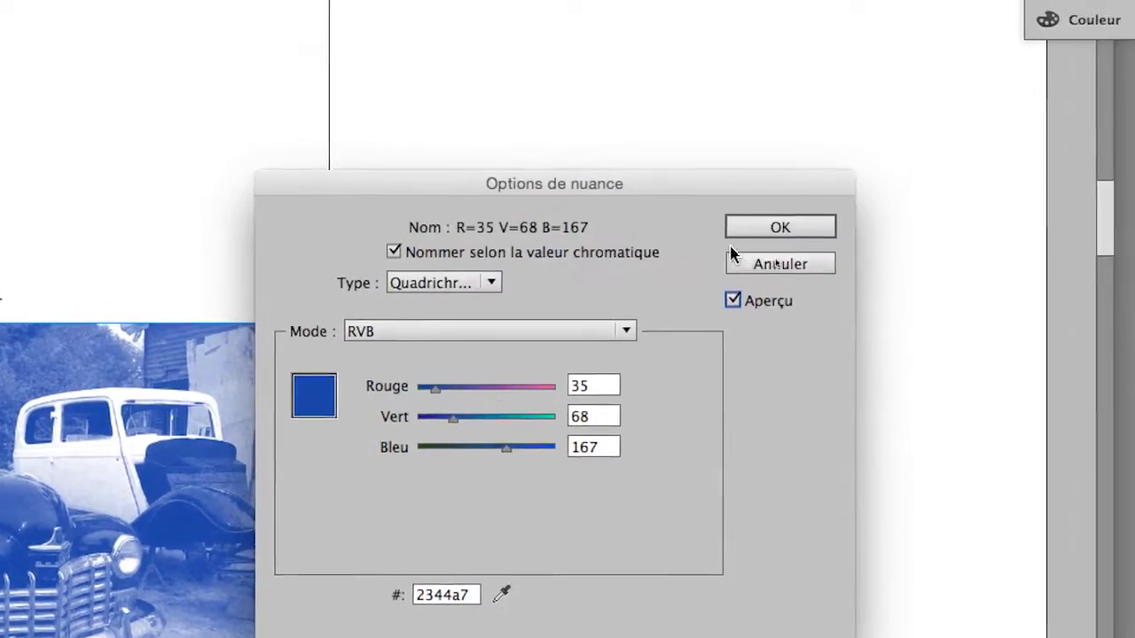
click(737, 228)
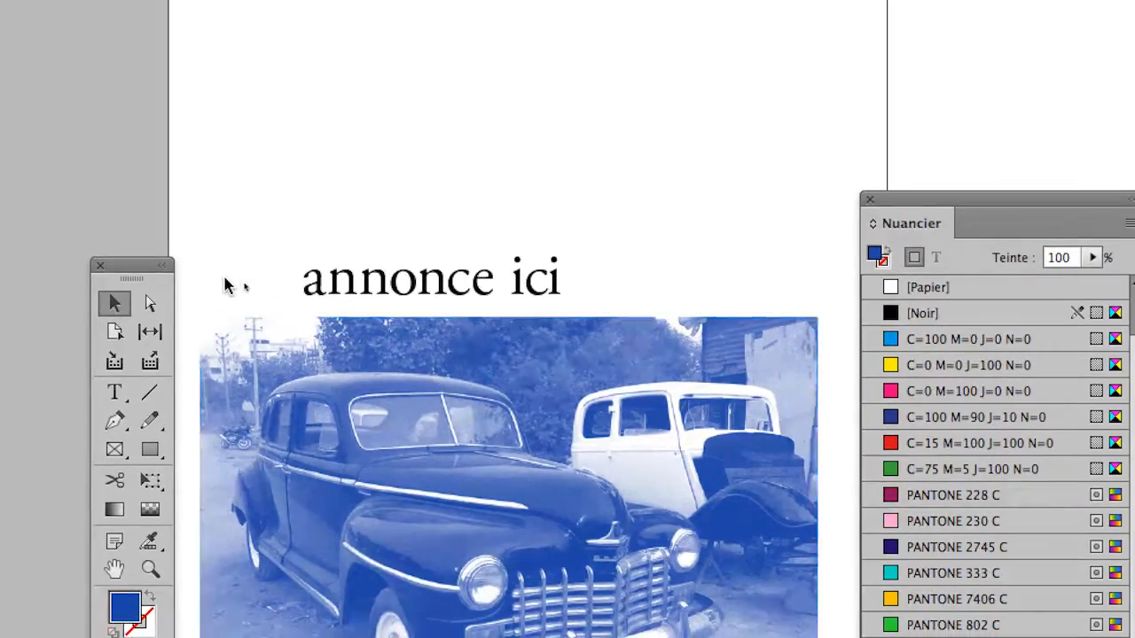
- Fill the photo frame with C=0 M=0 J=100 N=0 and color the image inside it with PANTONE 228 C
click(258, 347)
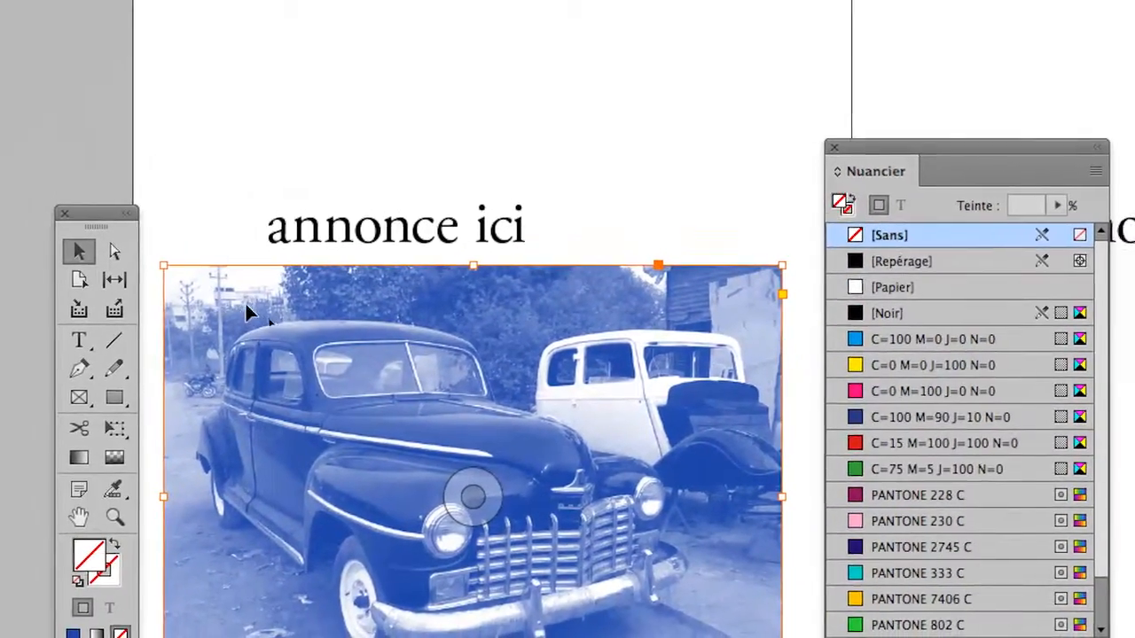
click(211, 276)
click(270, 370)
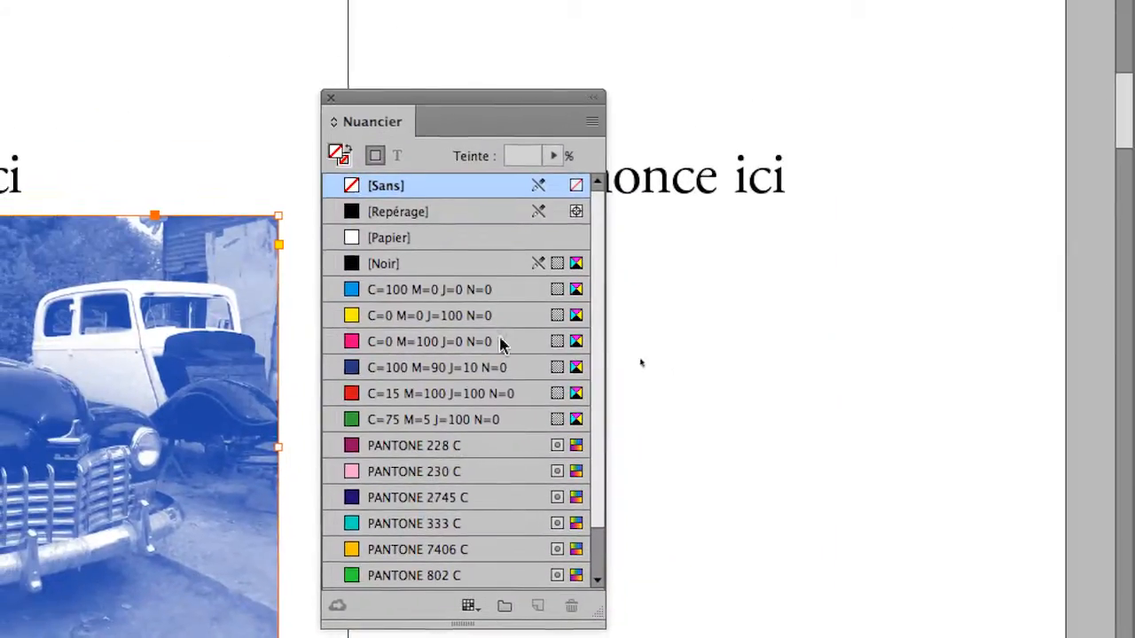
click(433, 256)
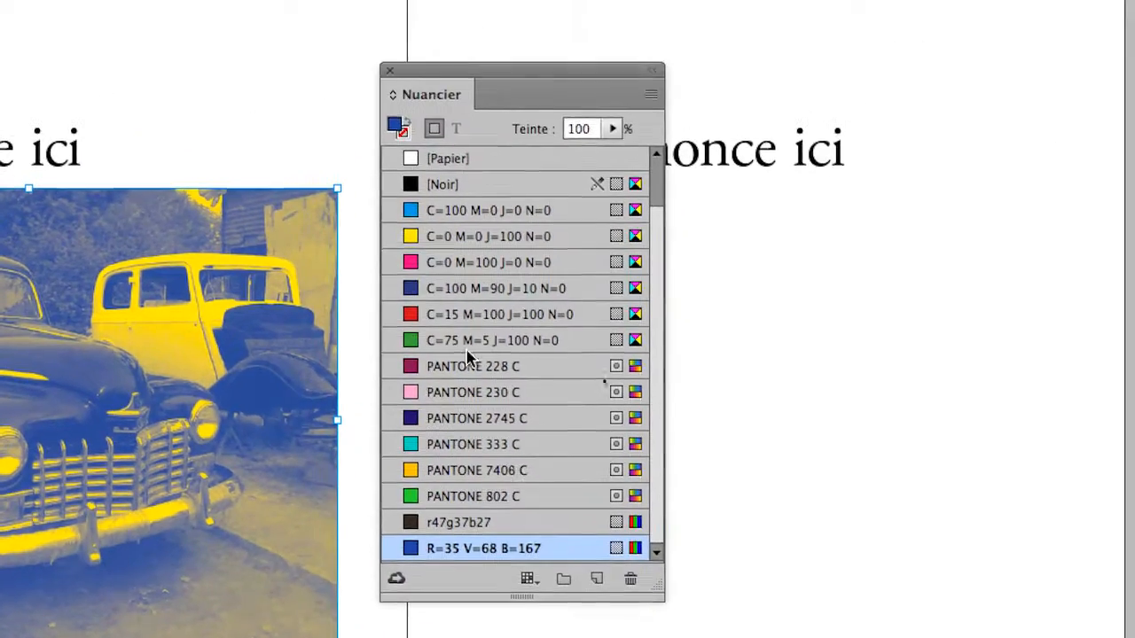
click(904, 353)
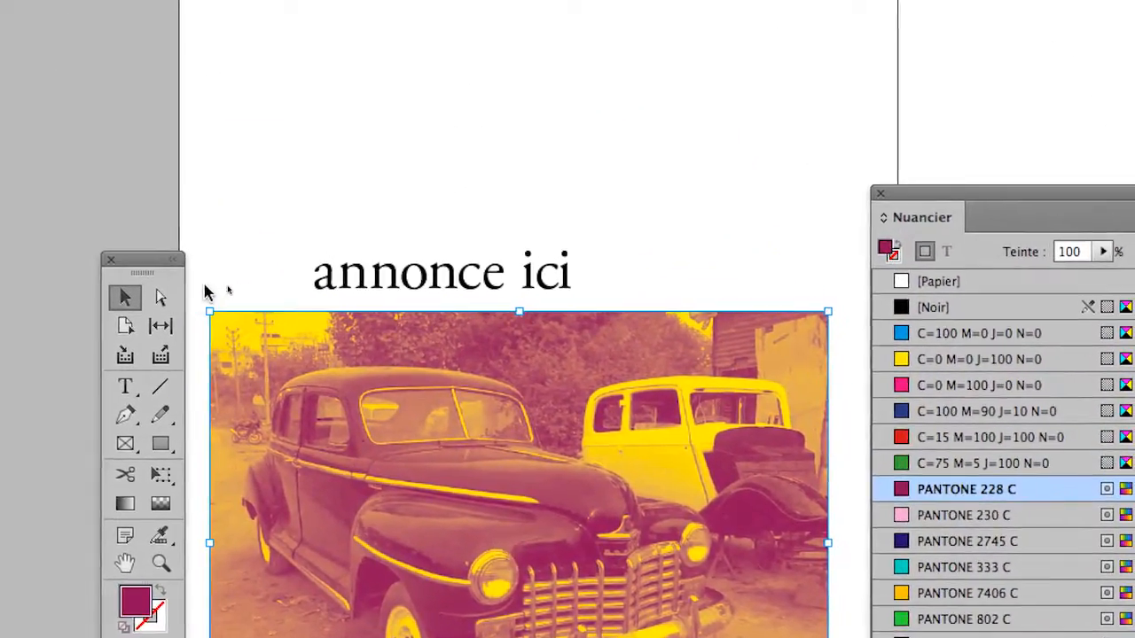
- Try C=100 M=0 J=0 N=0, PANTONE 7406 C, PANTONE 2745 C and PANTONE 802 C as the photo frame's fill
click(205, 286)
click(237, 338)
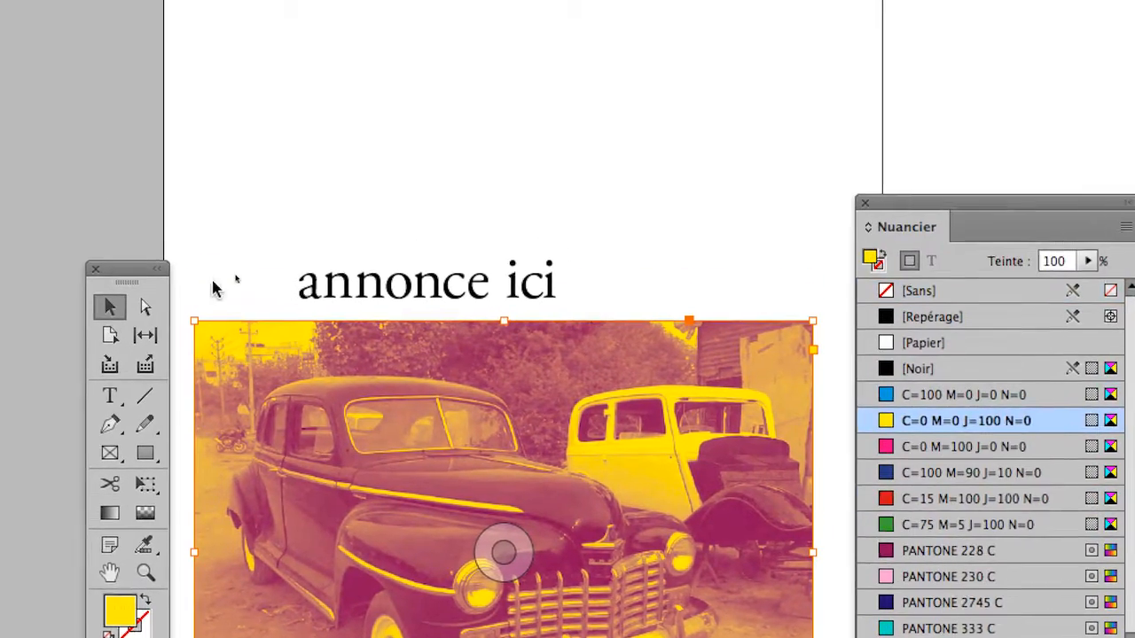
click(221, 260)
click(232, 379)
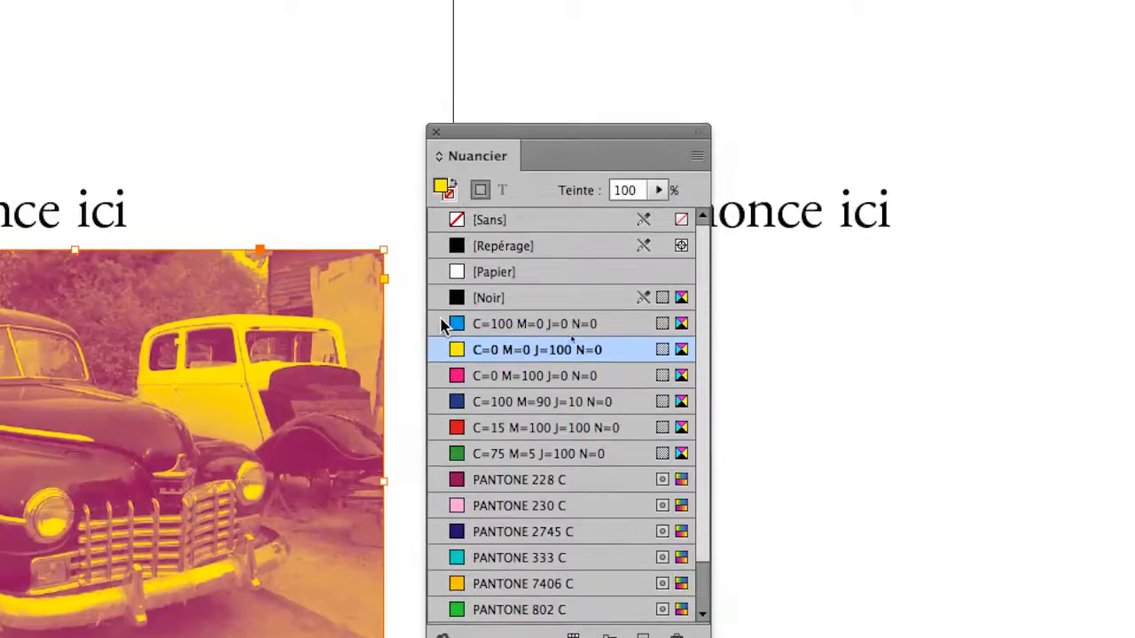
click(831, 335)
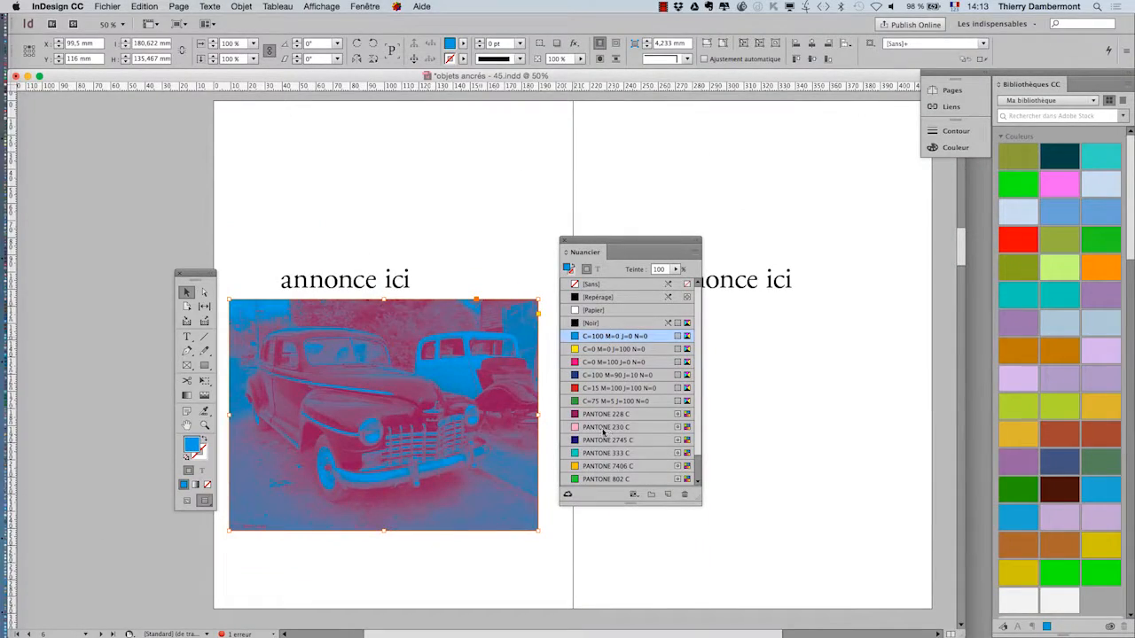
click(603, 429)
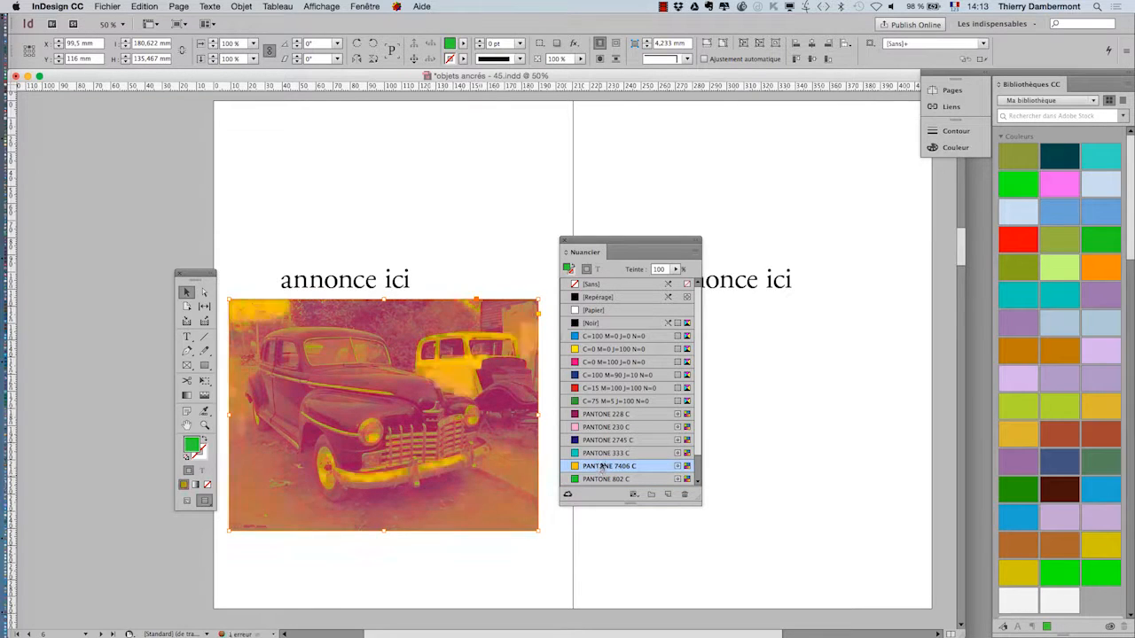
click(603, 453)
click(601, 441)
click(597, 480)
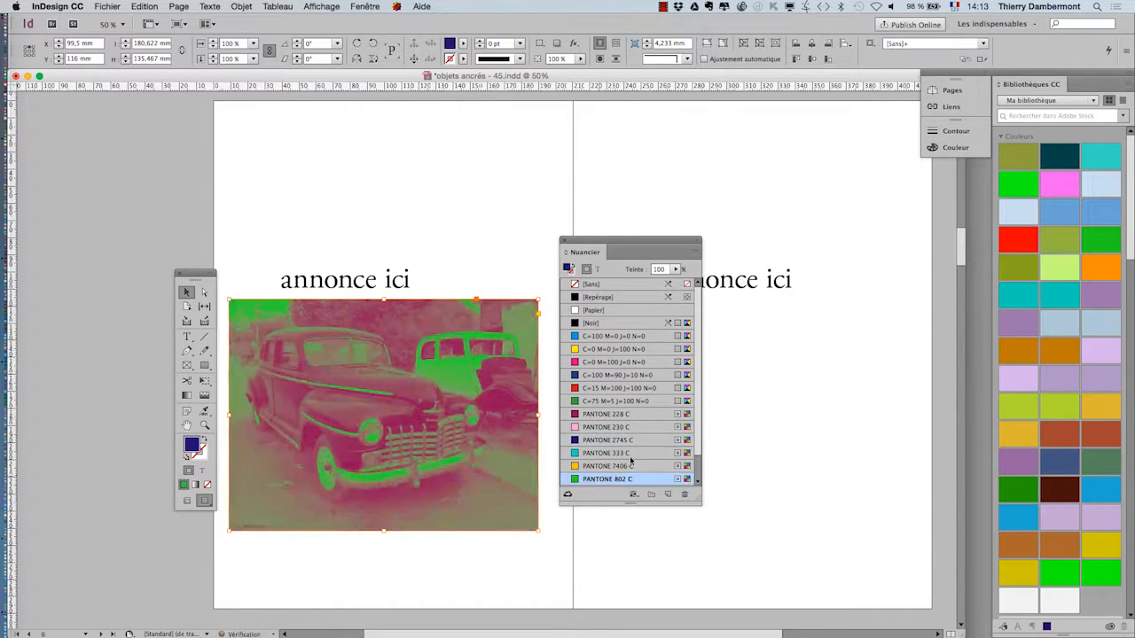
- Fill the photo frame with C=0 M=0 J=100 N=0 and color its image with C=100 M=90 J=10 N=0
scroll(701, 455, down, 2)
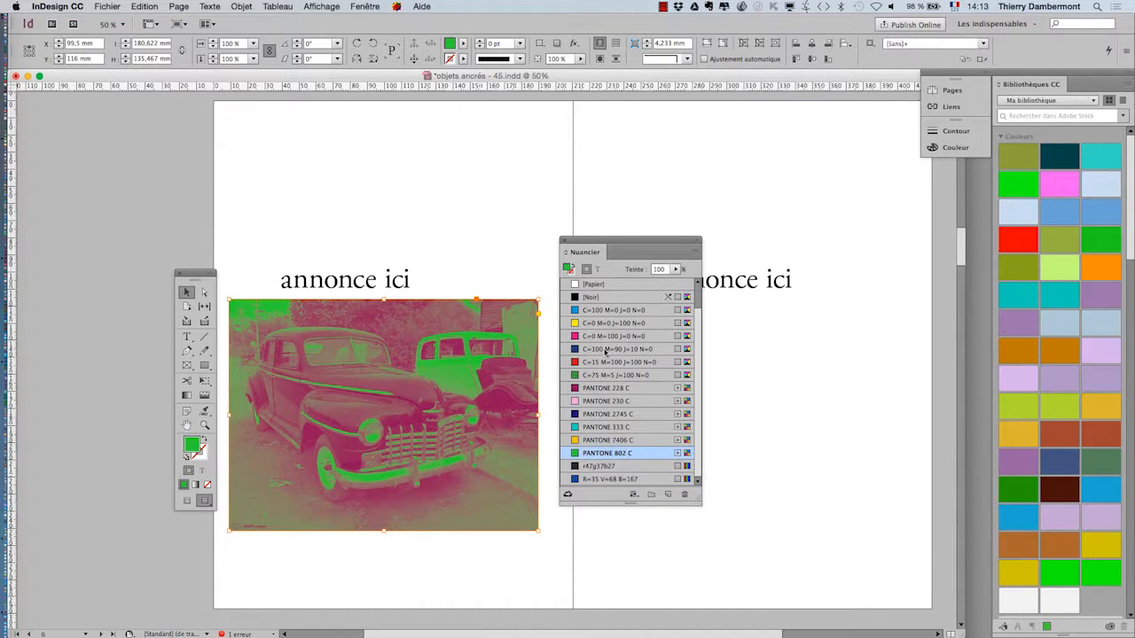
click(597, 324)
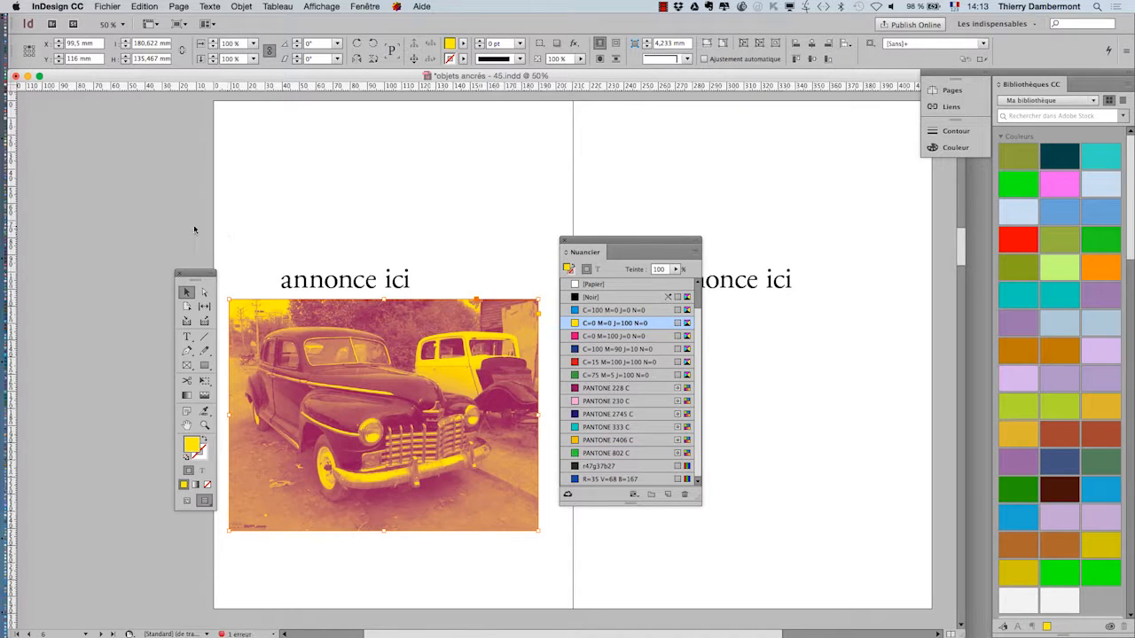
click(383, 415)
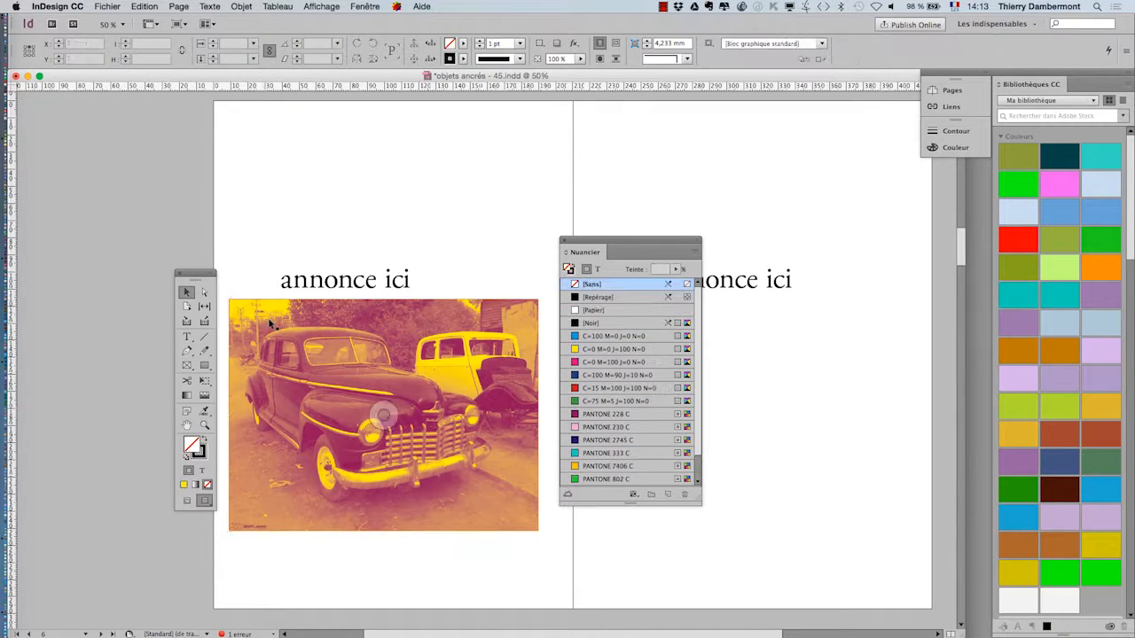
click(626, 378)
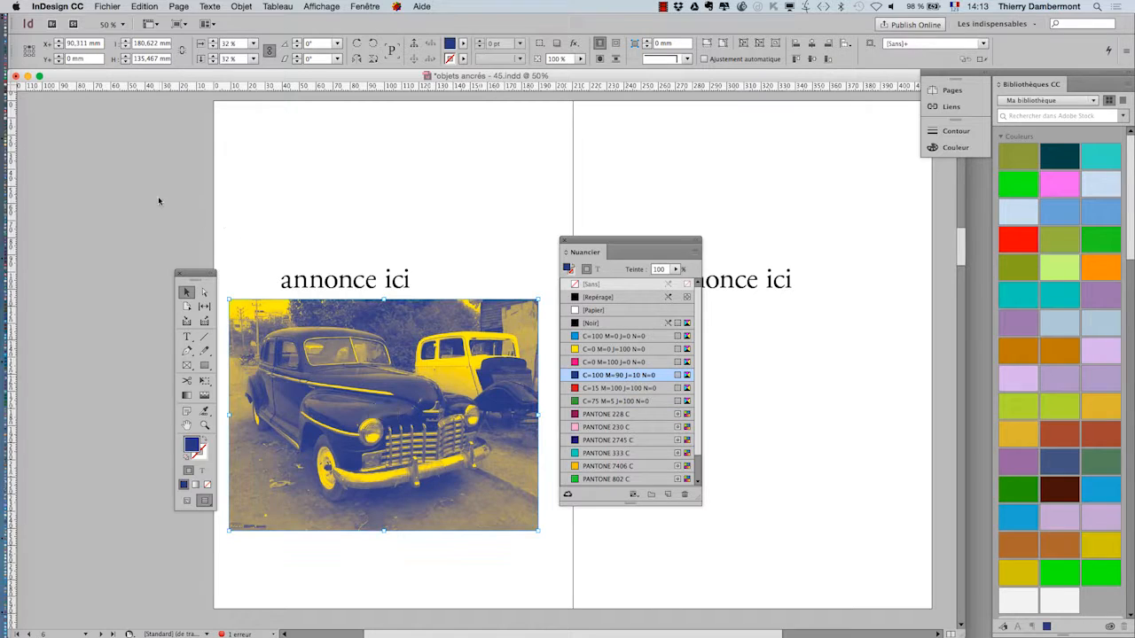
- Deselect the photo, move the swatches and tools palettes clear of it, and view the two-color result at 75%
drag(579, 245, 683, 223)
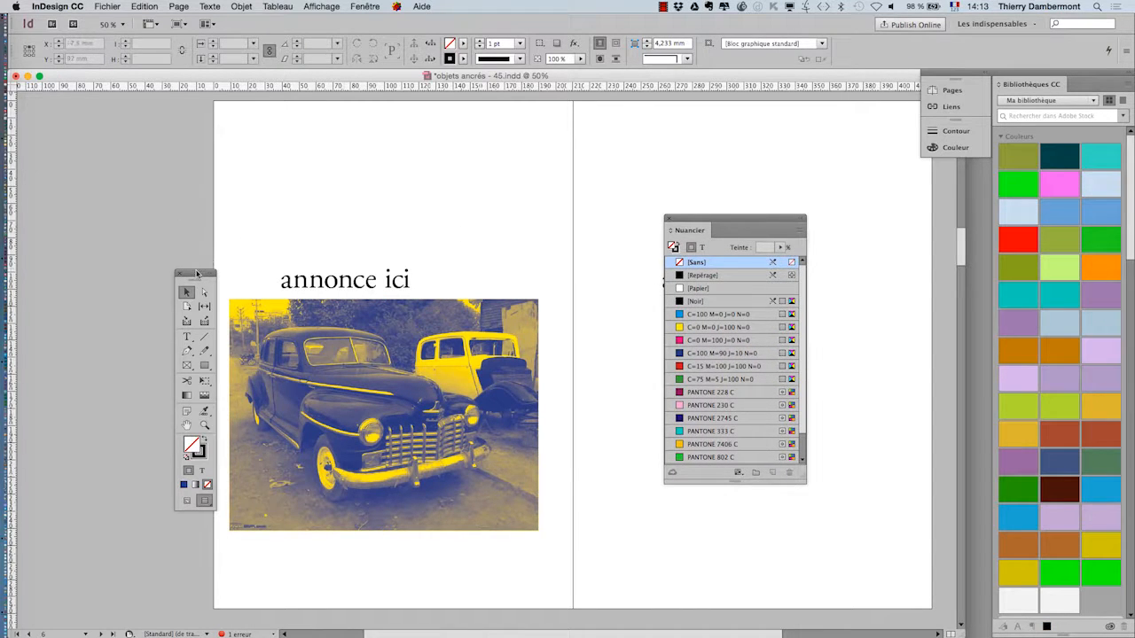
drag(197, 274, 113, 251)
alt+scroll(360, 387, up, 1)
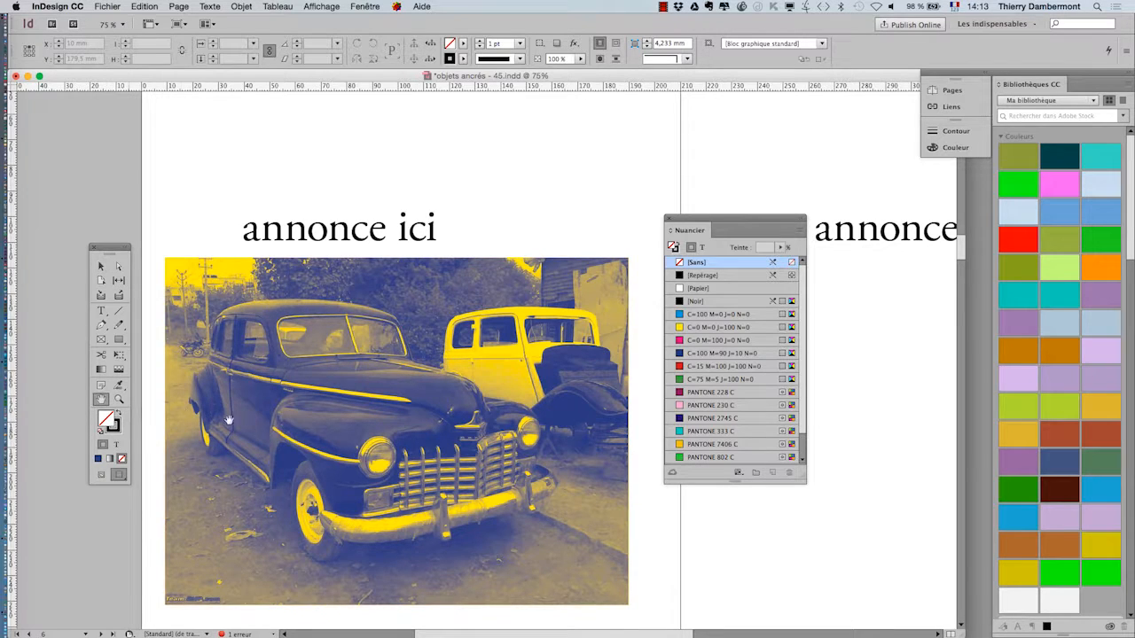
scroll(325, 328, down, 5)
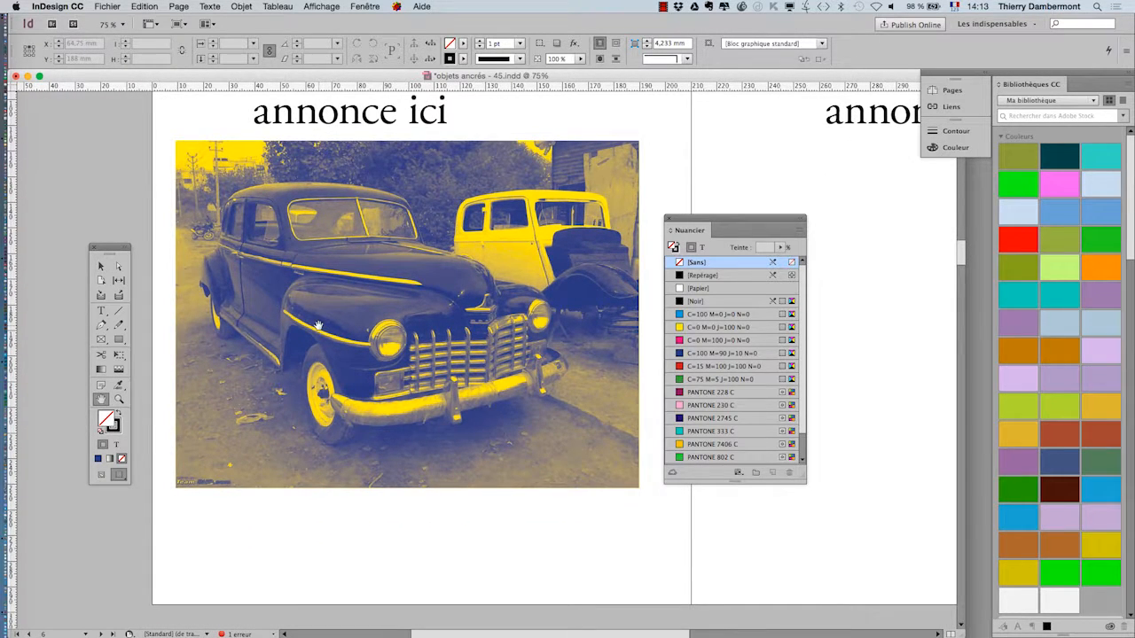